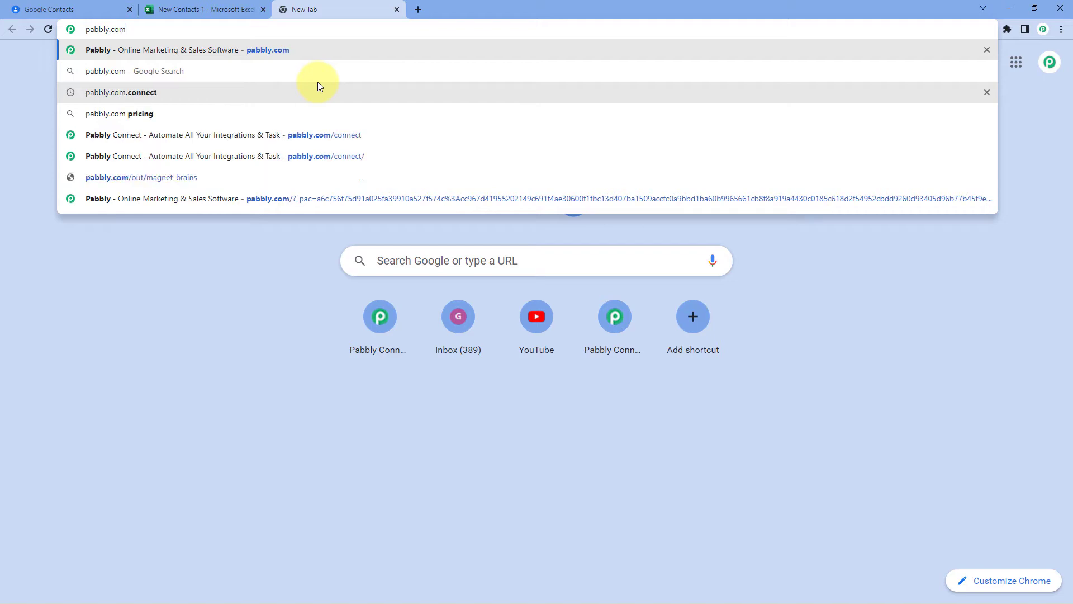
# - Load pabbly.com/connect, sign in, and launch the Pabbly Connect dashboard via Access Now
pyautogui.press('Return')
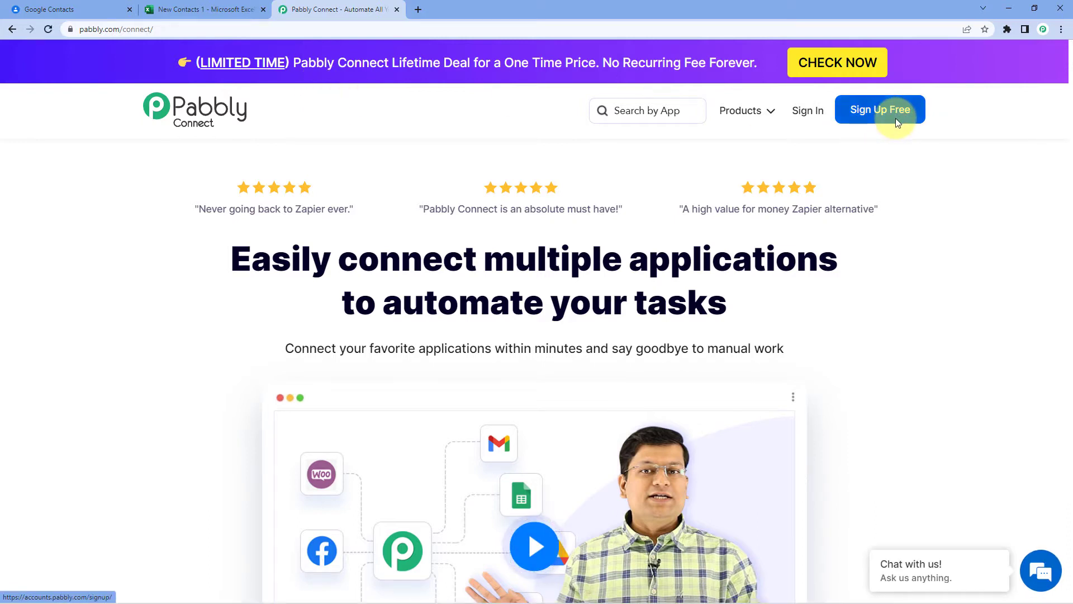
pyautogui.click(809, 111)
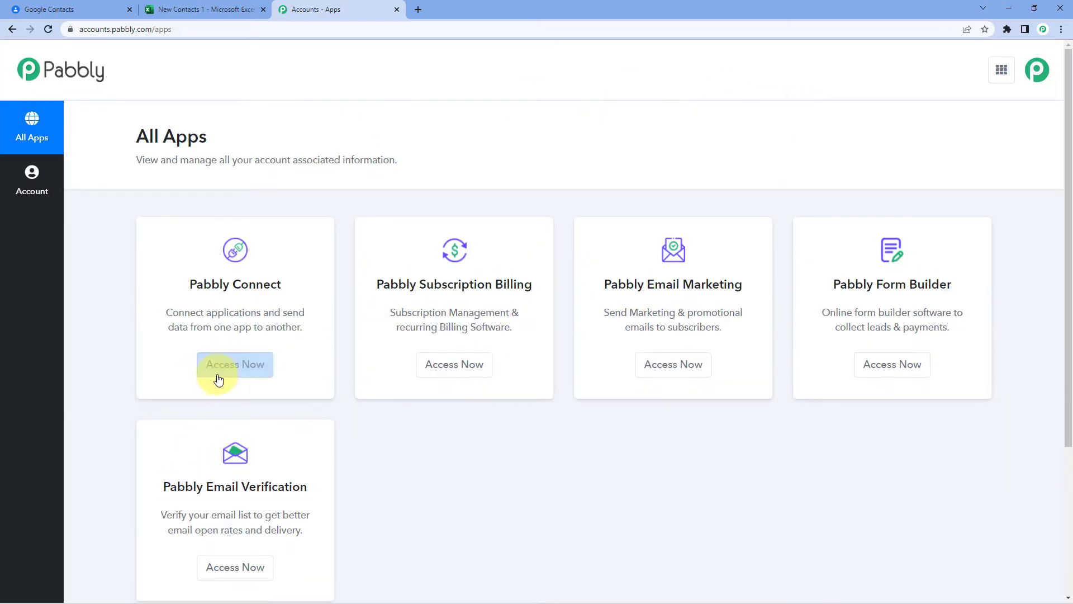
pyautogui.click(242, 367)
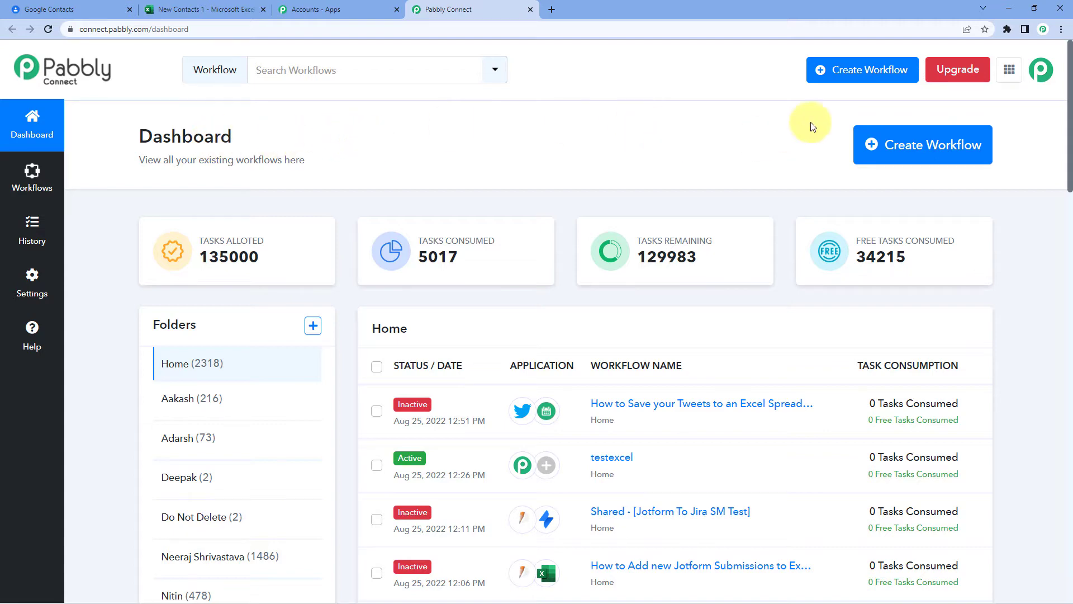
# - Create a workflow named 'Google Contacts to Excel' and collapse its trigger step
pyautogui.click(932, 152)
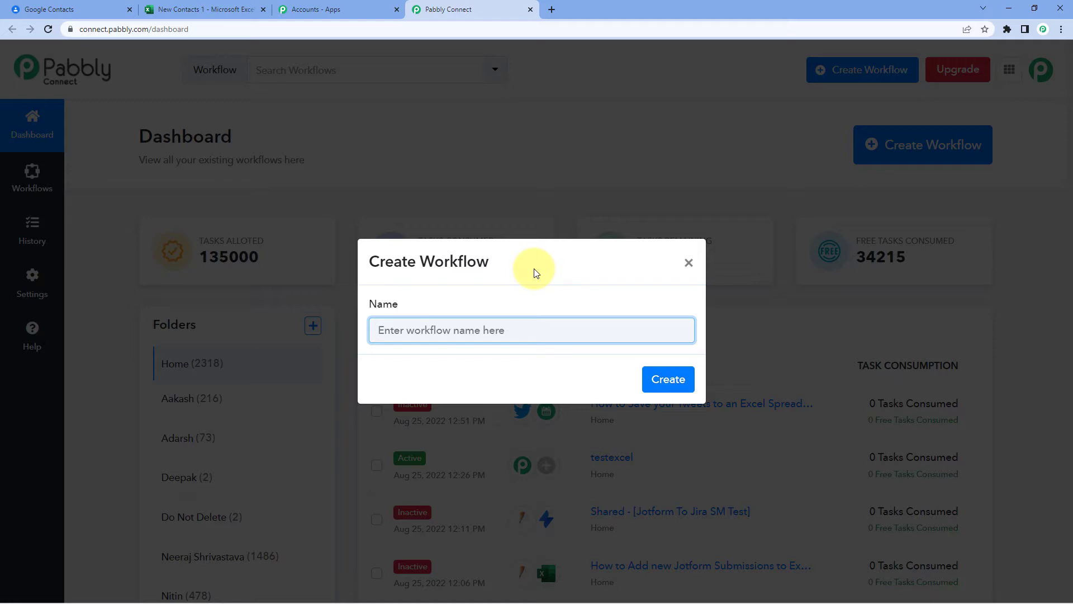
pyautogui.write('Google Contacts to Excel')
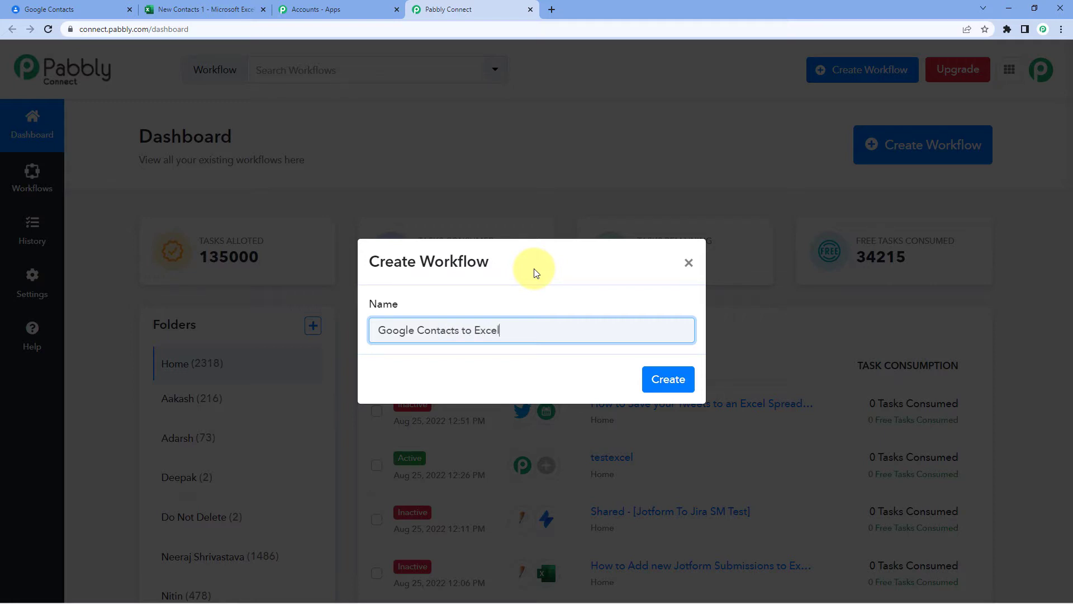
pyautogui.click(678, 384)
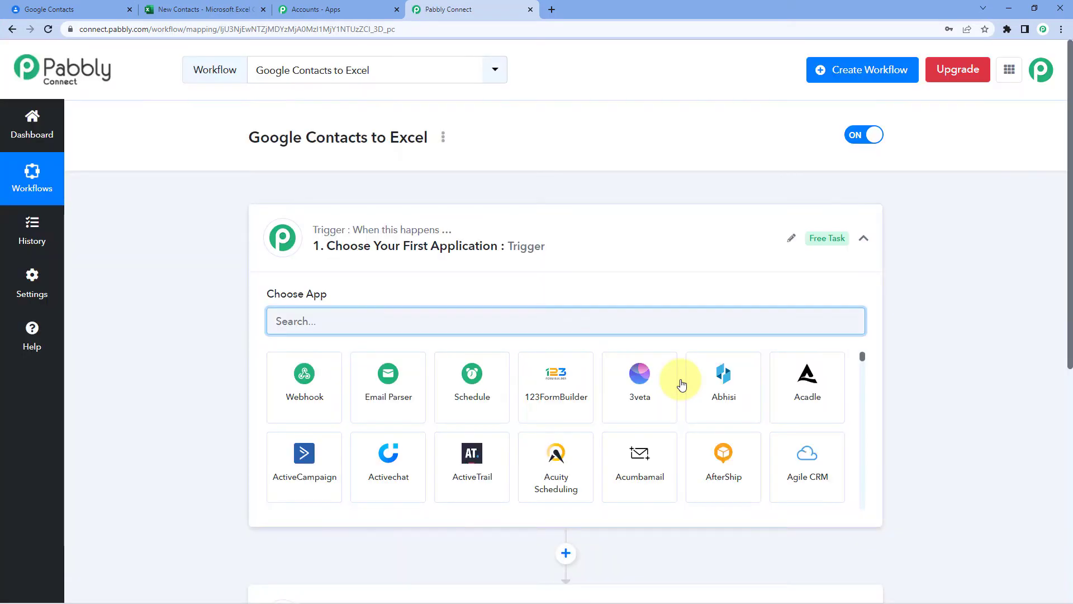
pyautogui.click(472, 229)
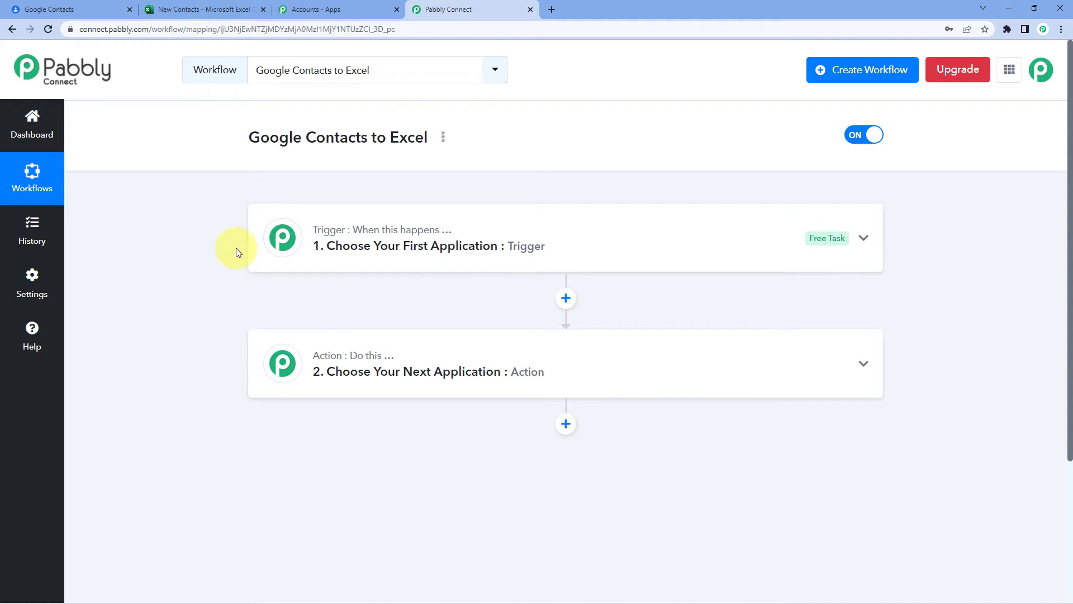
# - Search 'Google Con' in the trigger's app list and pick Google Contacts
pyautogui.scroll(-1, 236, 247)
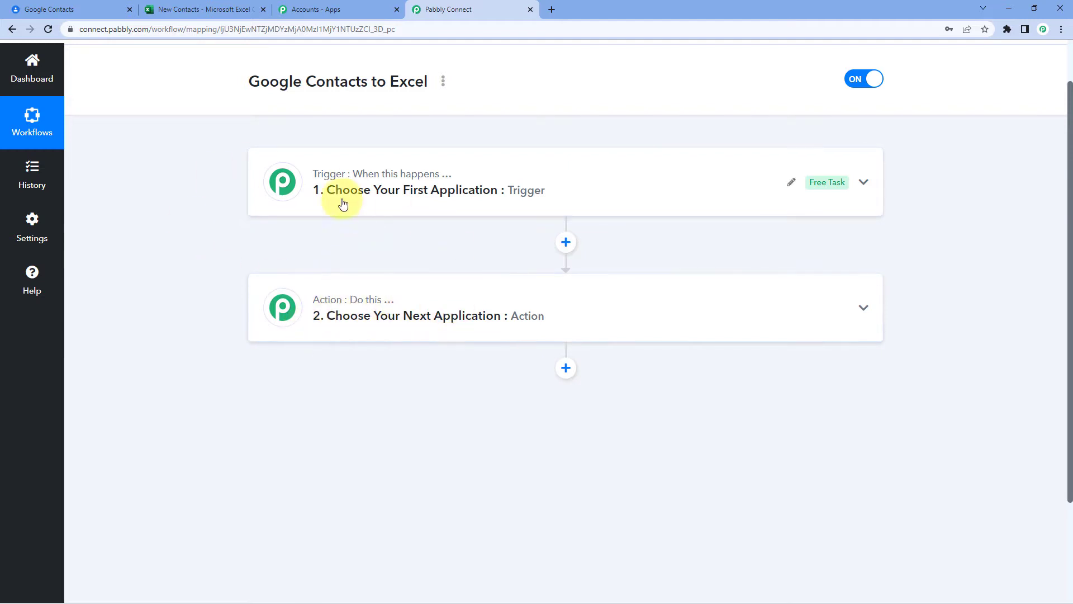
pyautogui.click(296, 188)
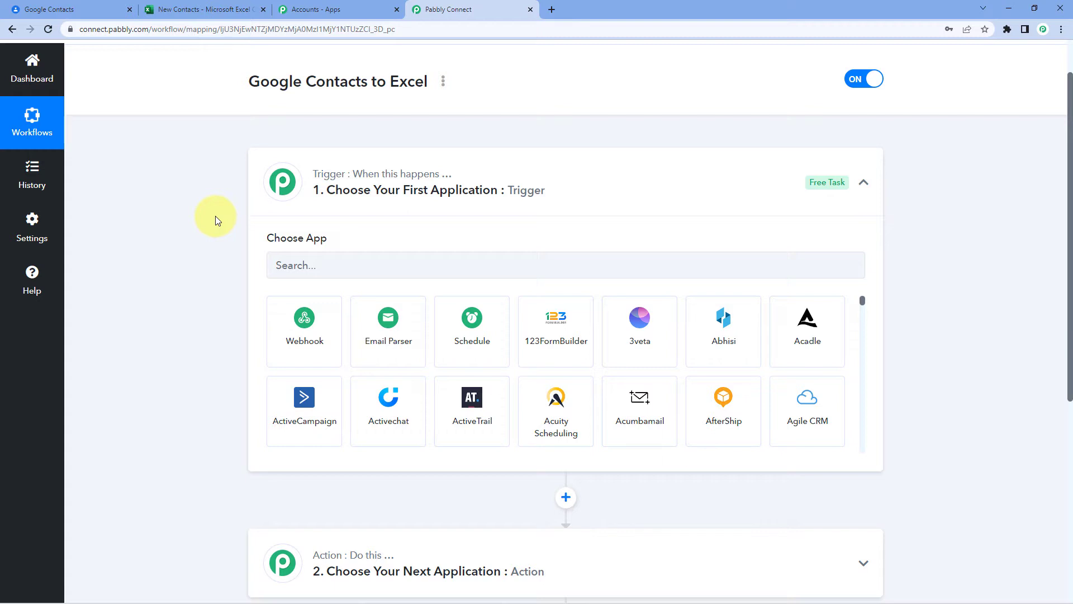
pyautogui.scroll(-1, 280, 229)
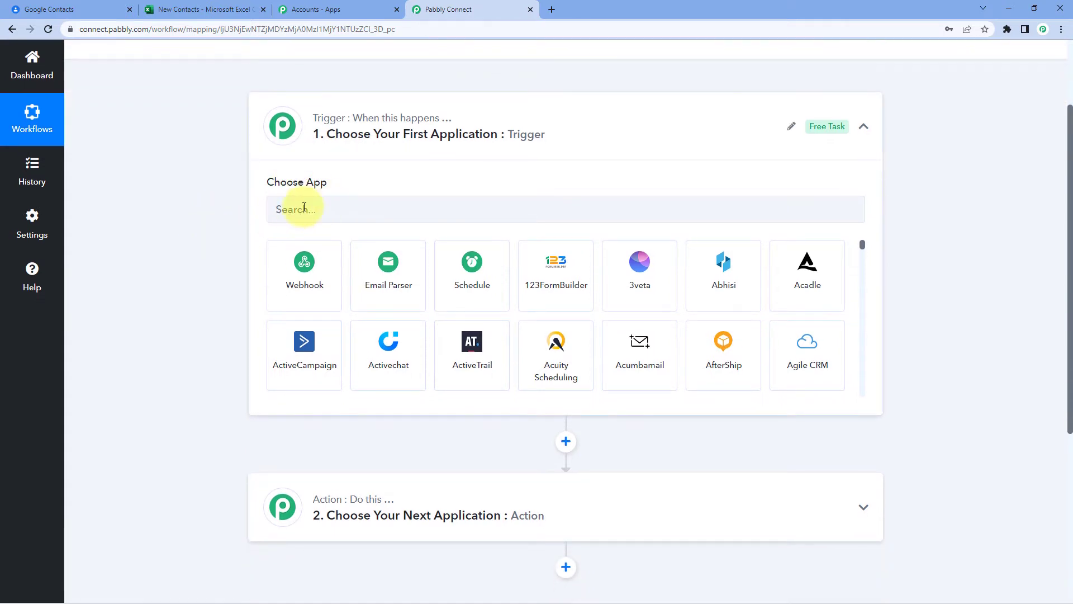
pyautogui.click(300, 215)
pyautogui.write('G')
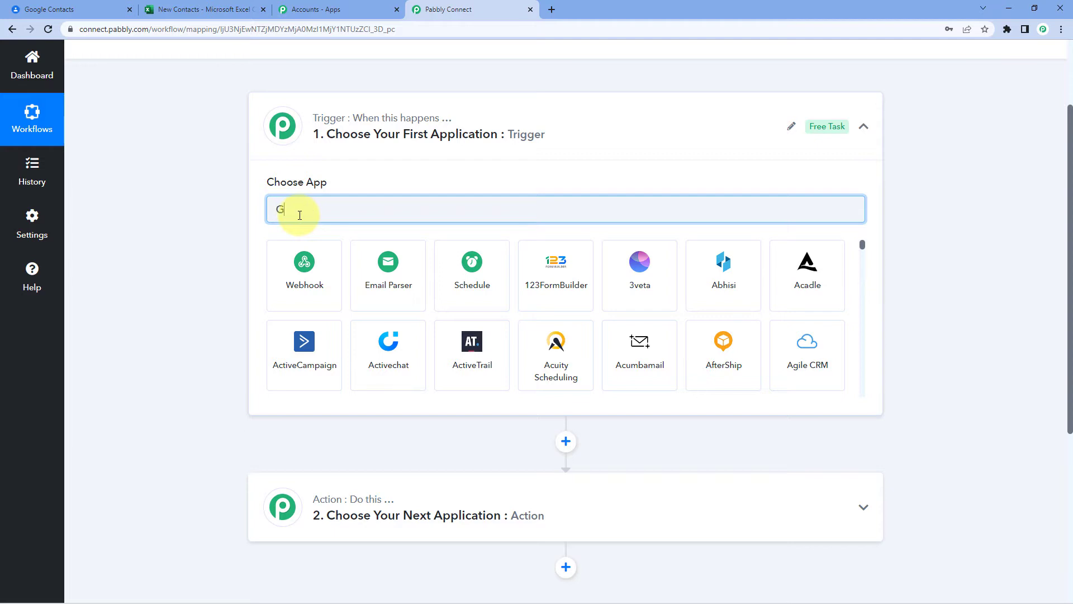
pyautogui.write('oogle Contacts')
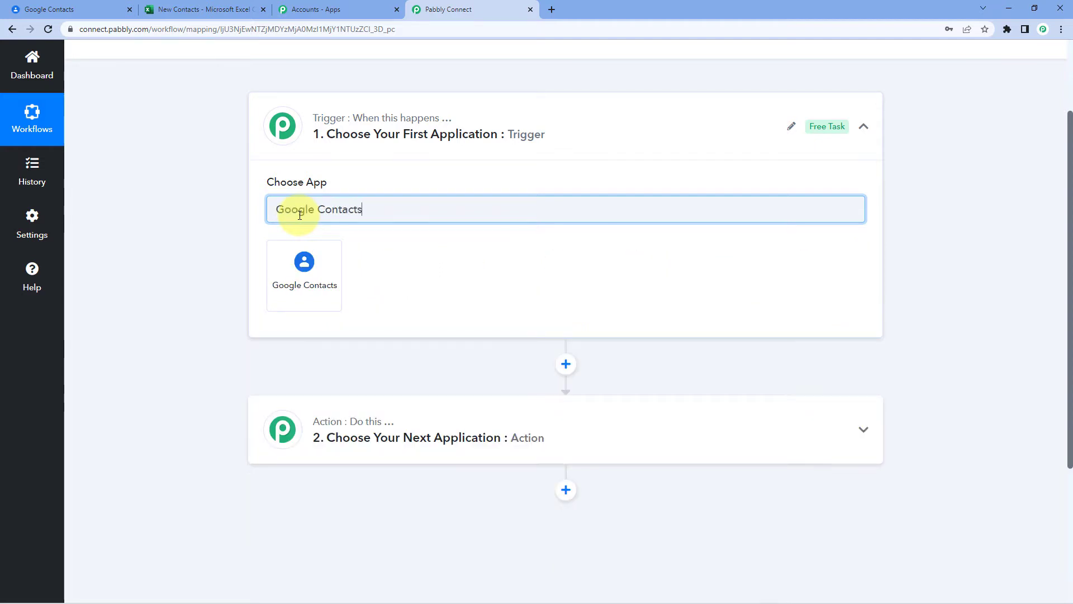
pyautogui.click(308, 269)
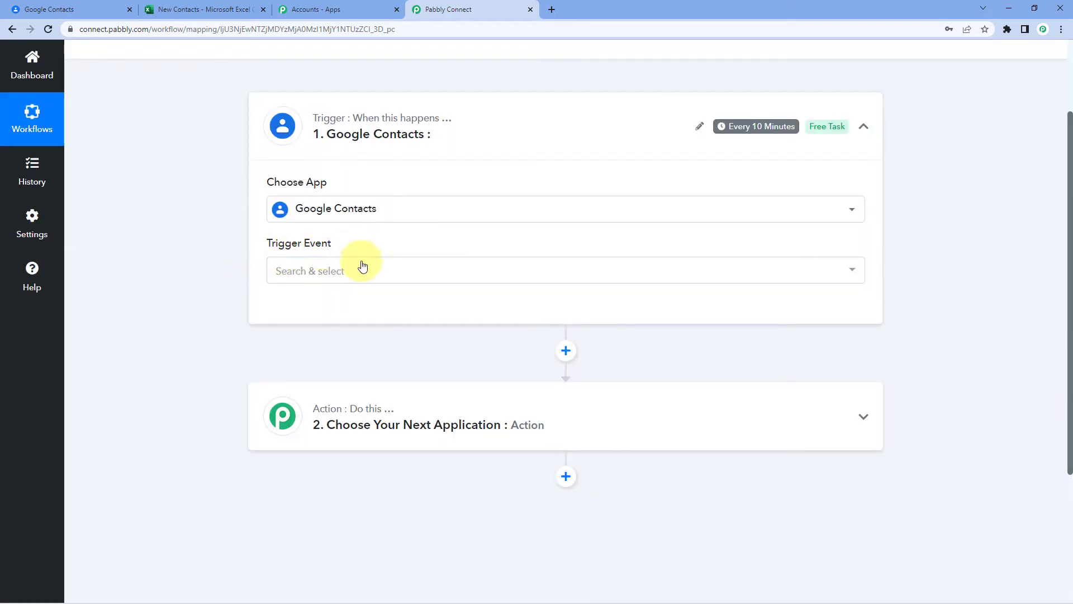
# - Set the trigger event to New or Update Contact
pyautogui.click(281, 274)
pyautogui.scroll(-1, 232, 292)
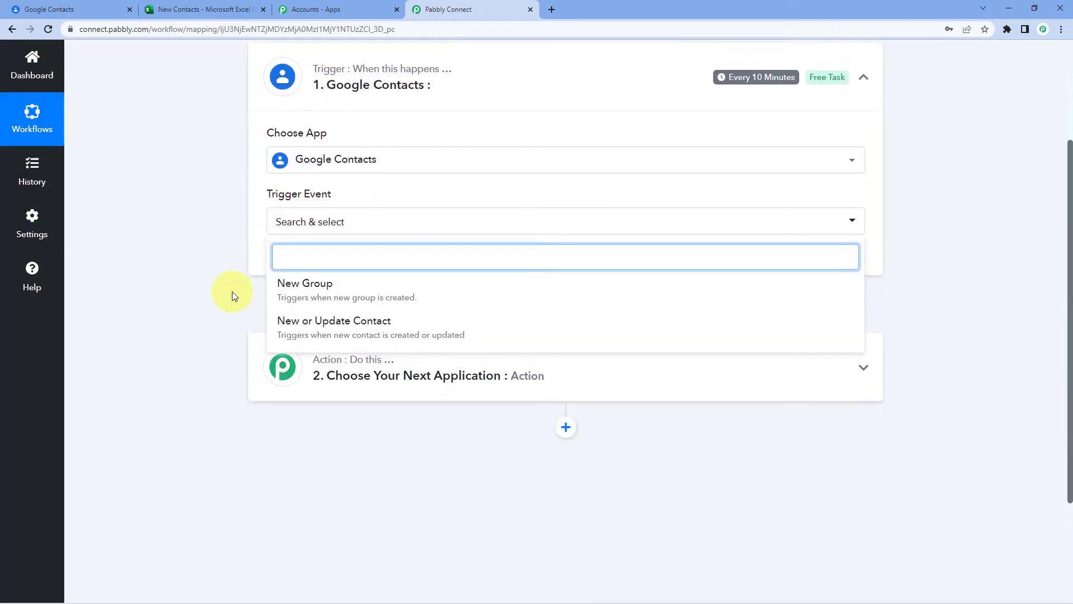
pyautogui.click(322, 328)
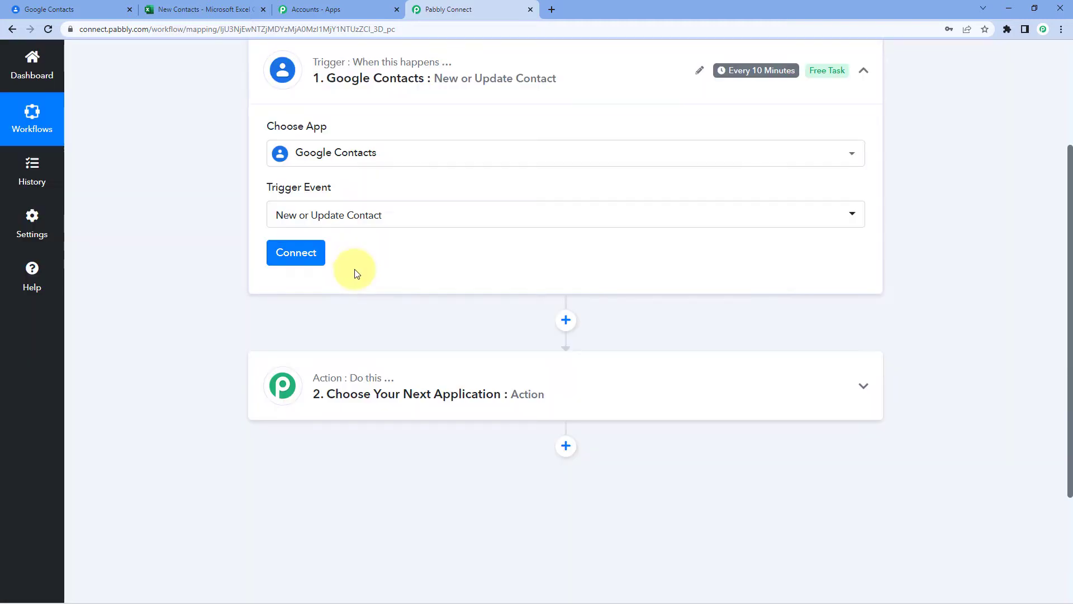
# - Add a new Google Contacts connection, authorising the chosen Google account
pyautogui.click(309, 261)
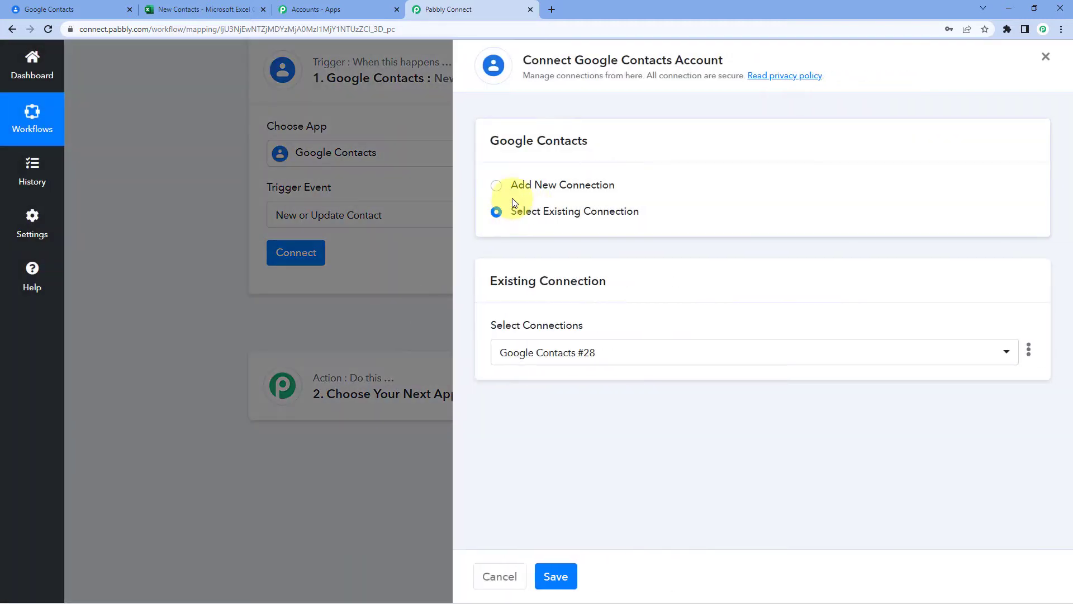
pyautogui.click(495, 187)
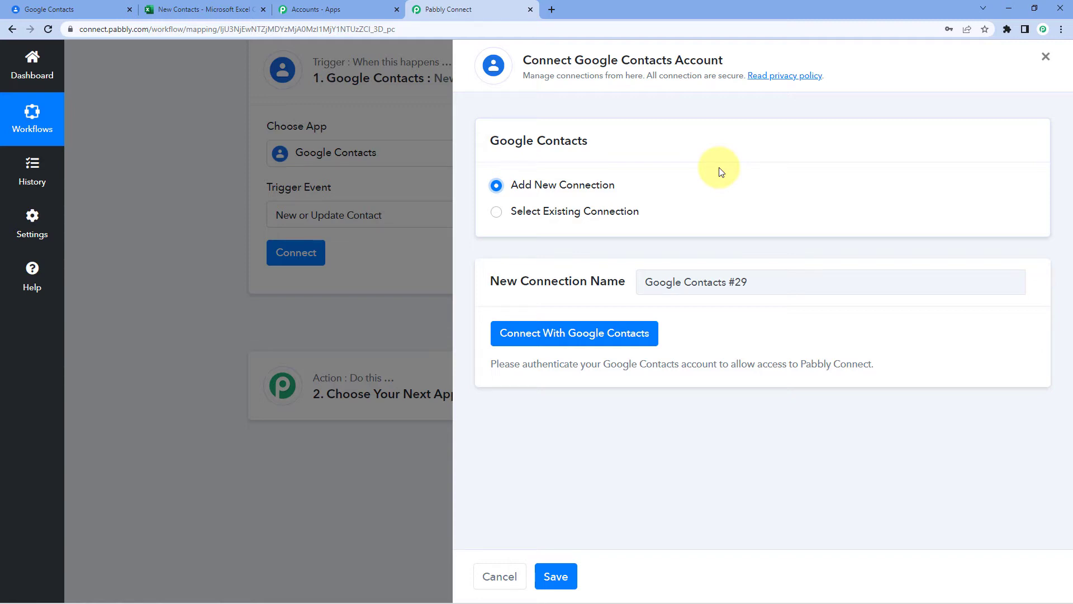
pyautogui.click(575, 336)
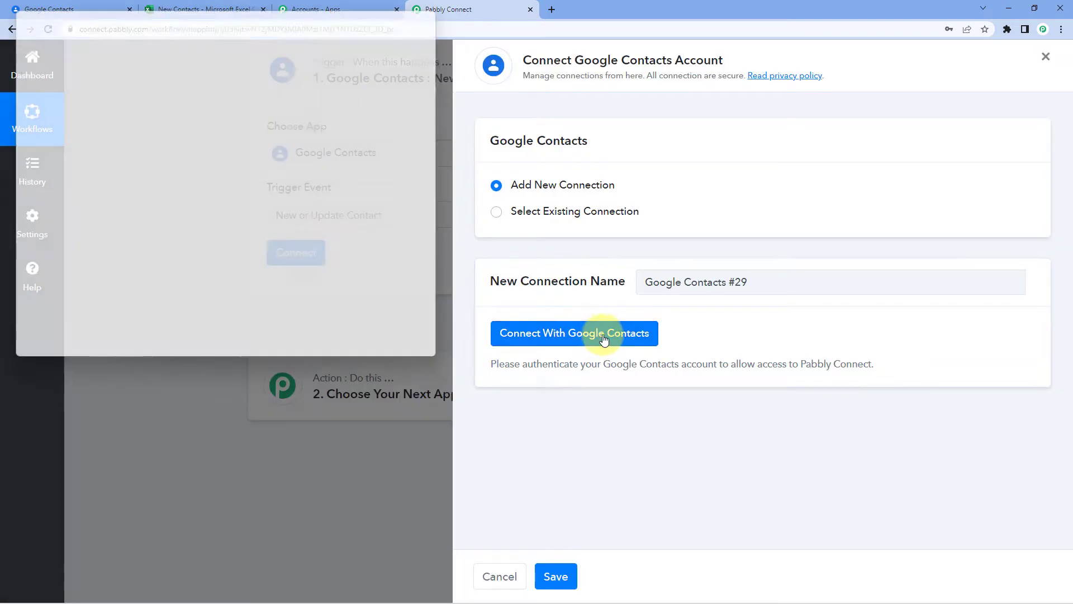
pyautogui.click(250, 281)
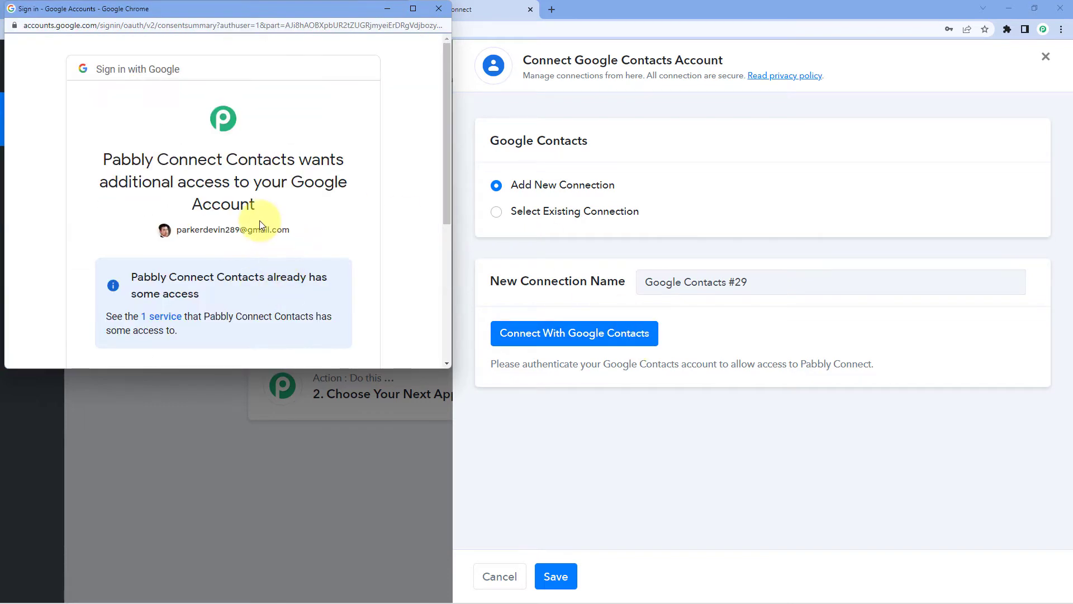
pyautogui.scroll(-5, 259, 220)
pyautogui.click(294, 270)
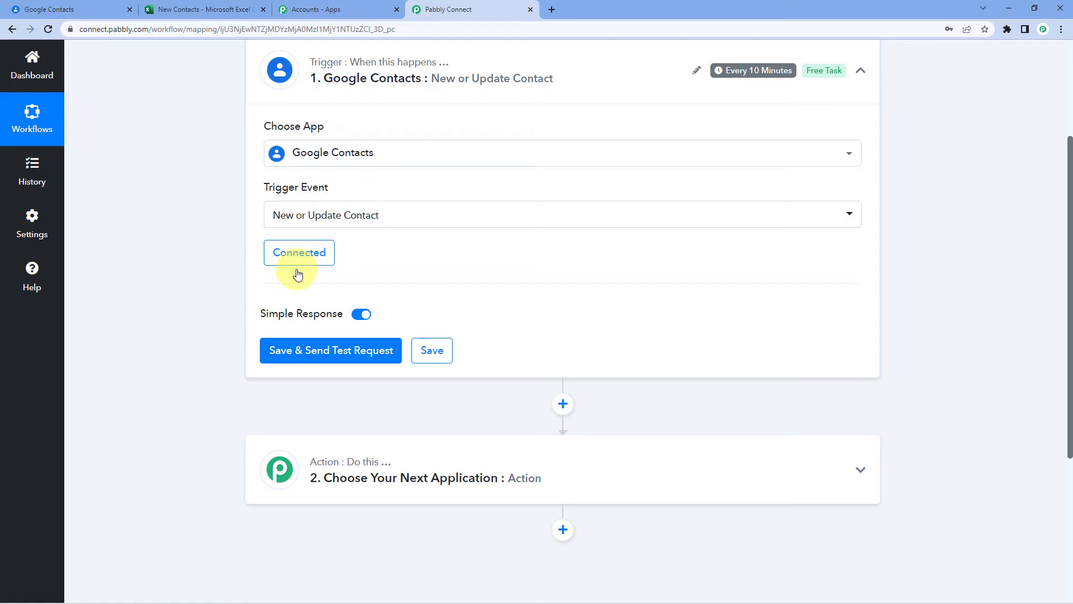
pyautogui.scroll(1, 306, 299)
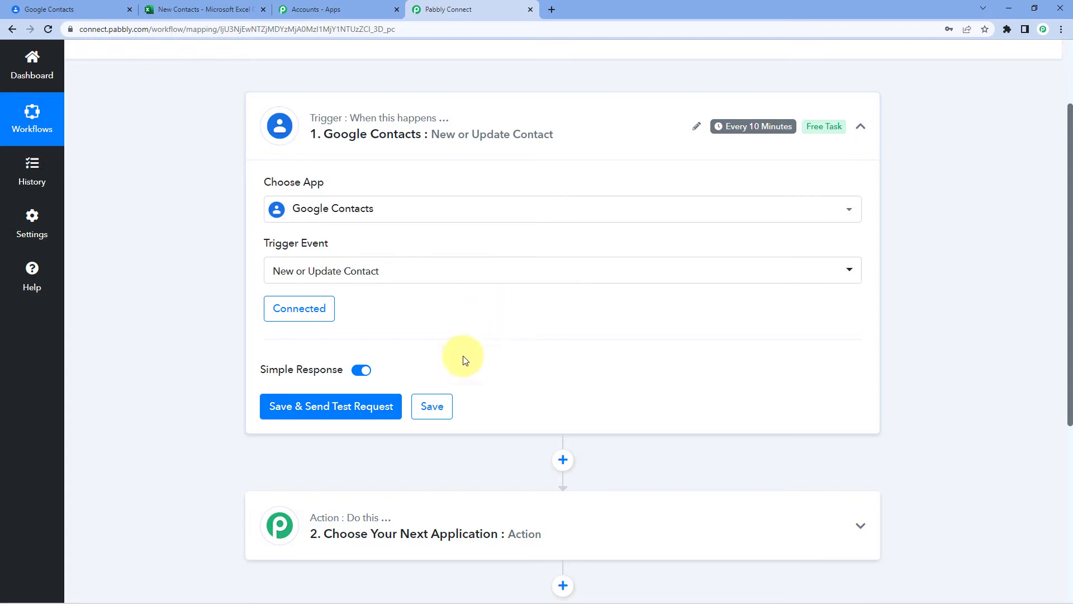
# - Start a new Google Contacts entry with a dummy first and last name
pyautogui.click(88, 5)
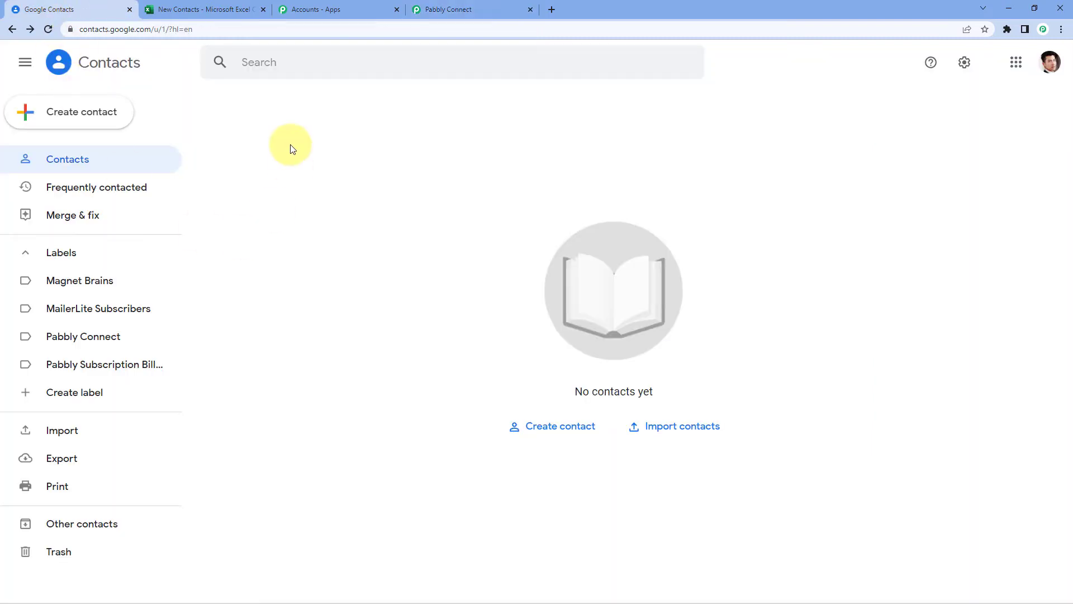
pyautogui.click(22, 124)
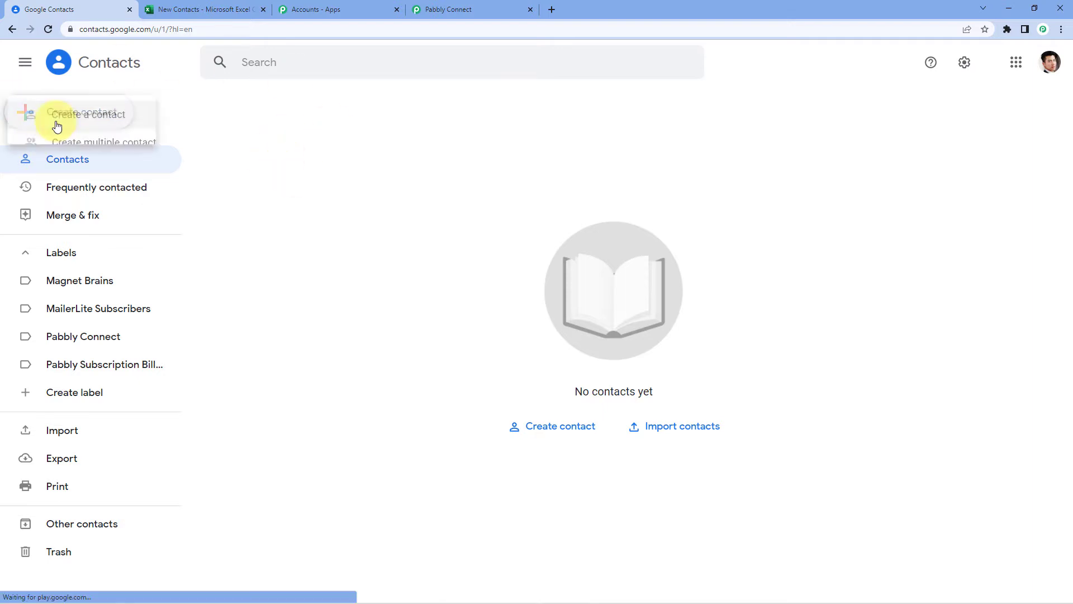
pyautogui.click(97, 125)
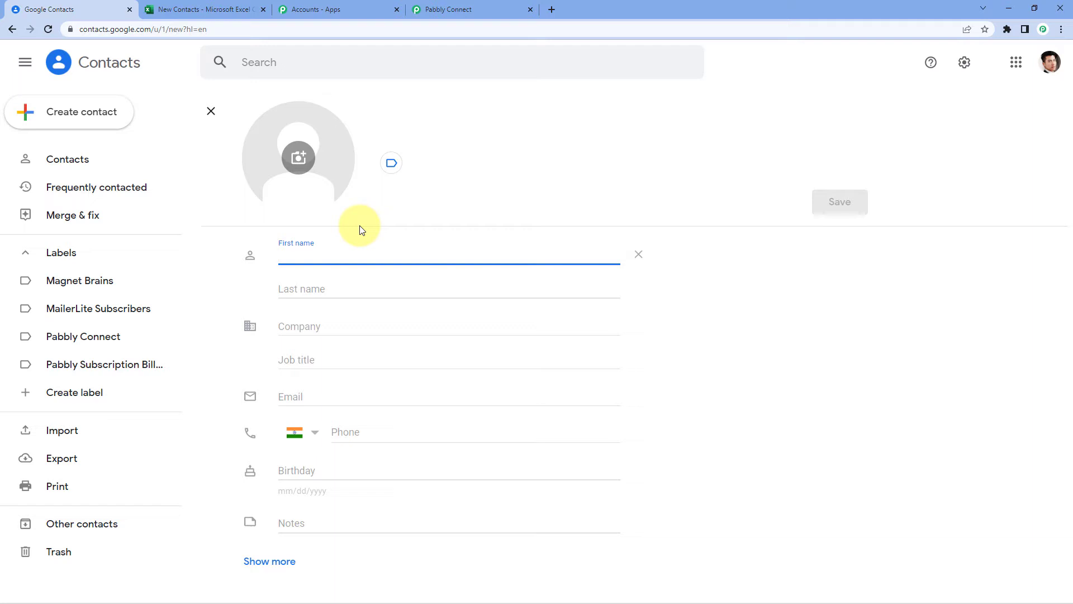
pyautogui.write('Dummy')
pyautogui.press('Tab')
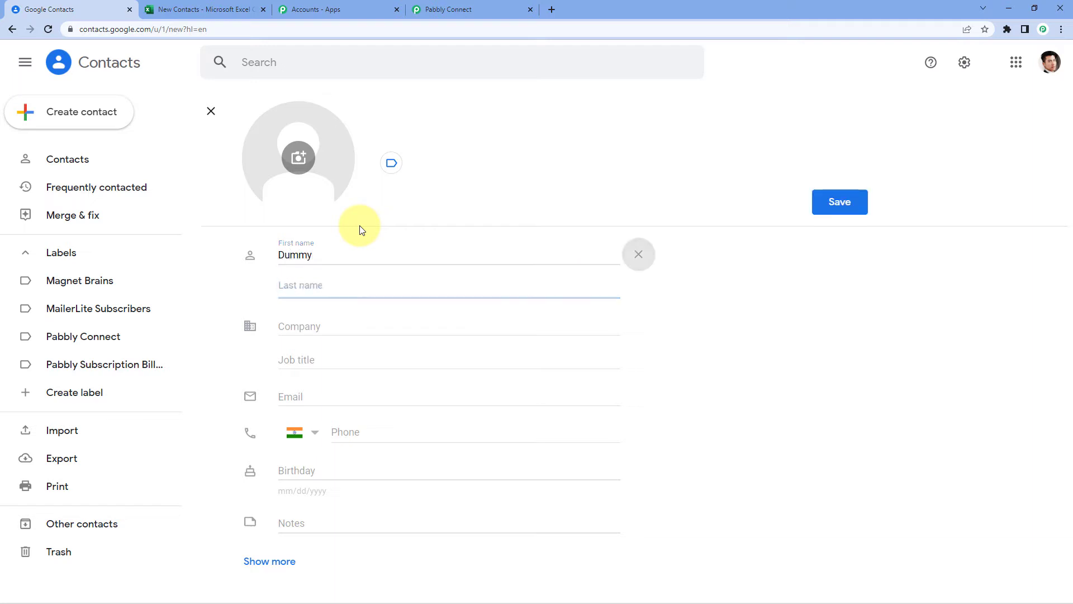
pyautogui.click(357, 287)
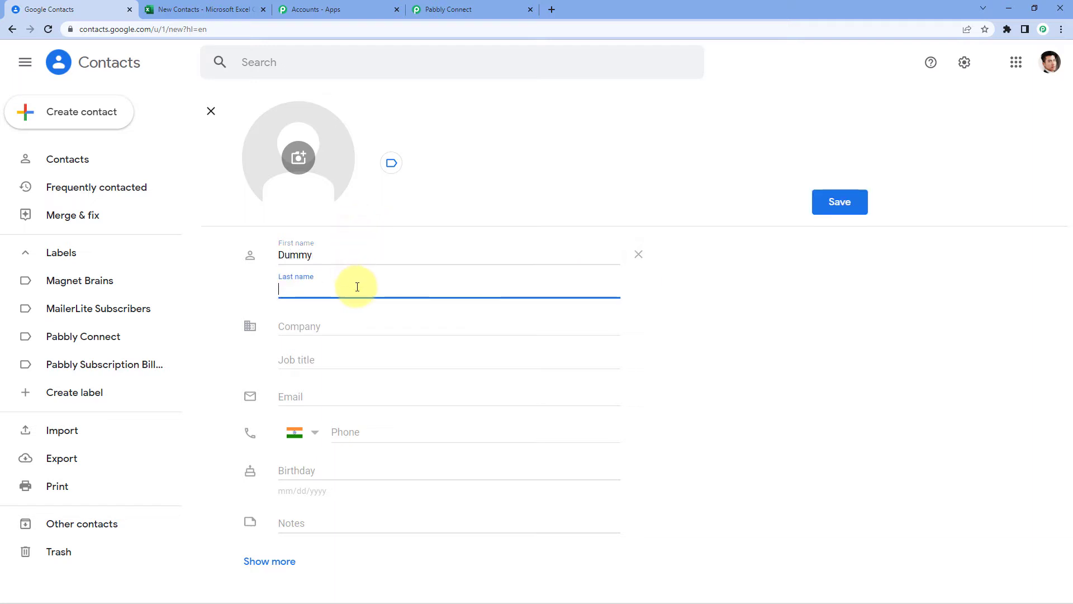
pyautogui.write('Name')
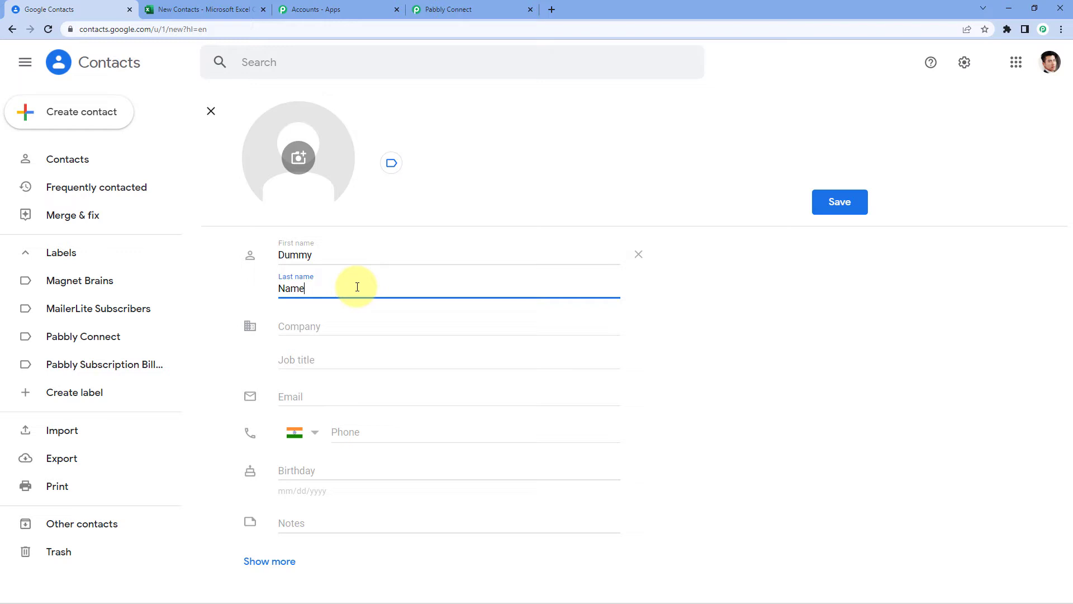
# - Enter the contact's e-mail, replacing the stray 2 with @, and its phone number
pyautogui.click(322, 393)
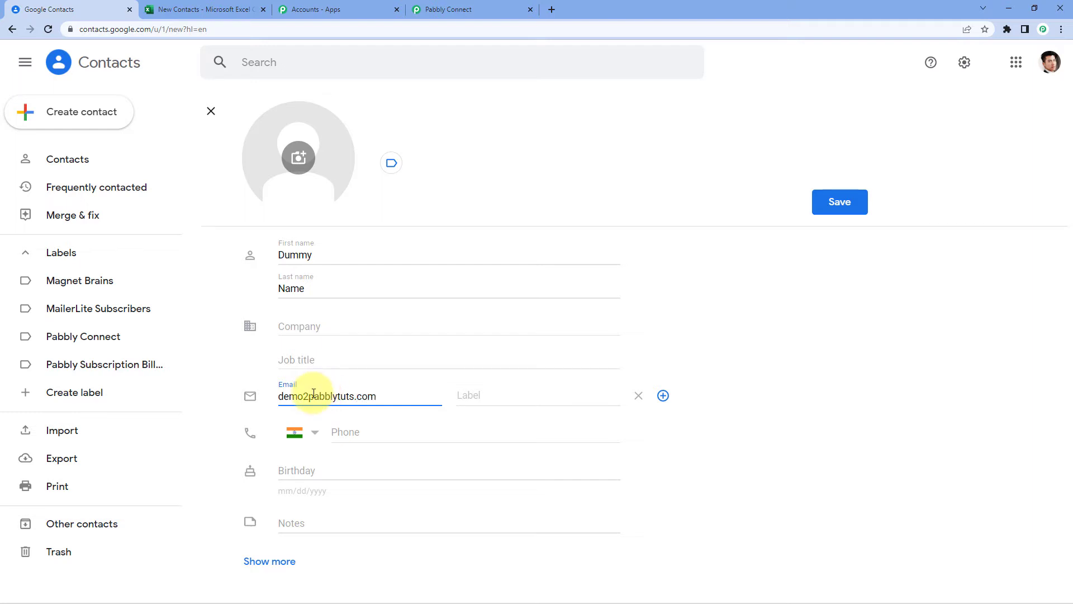
pyautogui.click(312, 397)
pyautogui.press('Delete')
pyautogui.write('@')
pyautogui.click(396, 434)
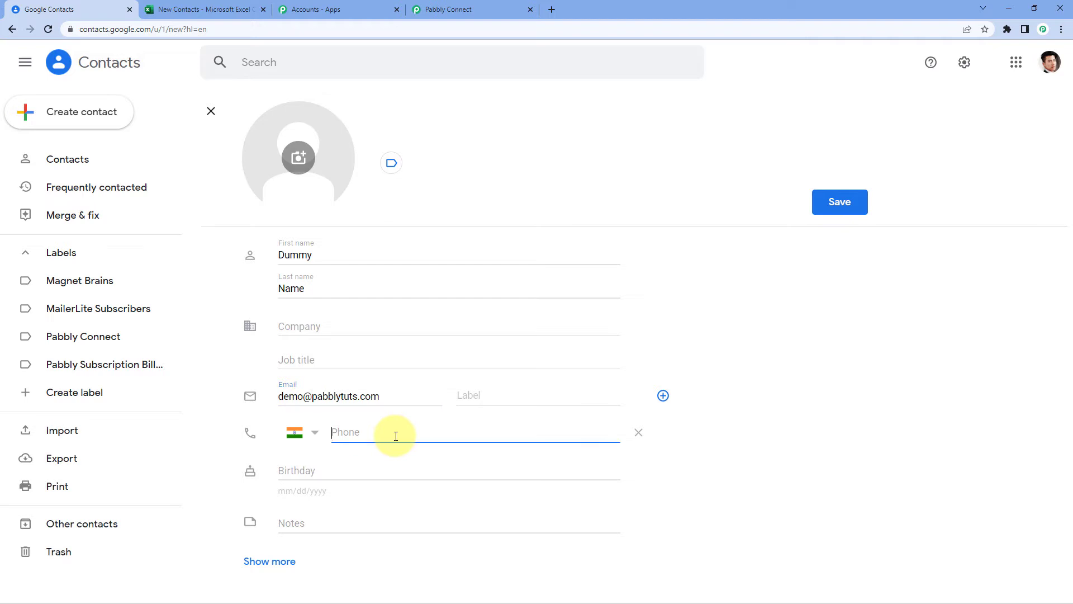
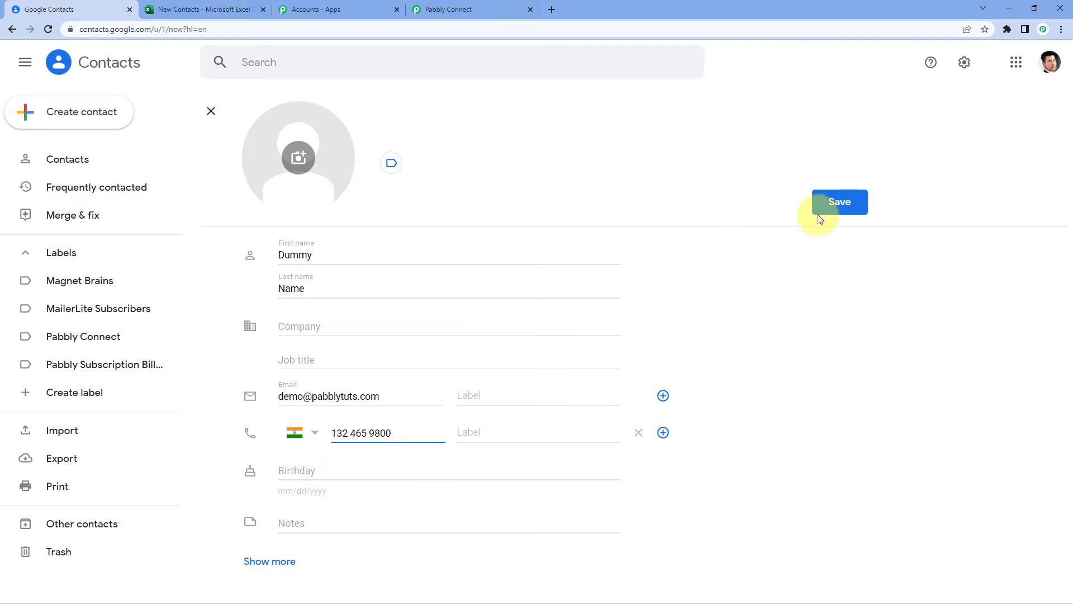
# - Set the company to Pabbly, save the contact, and return to Pabbly Connect
pyautogui.click(312, 328)
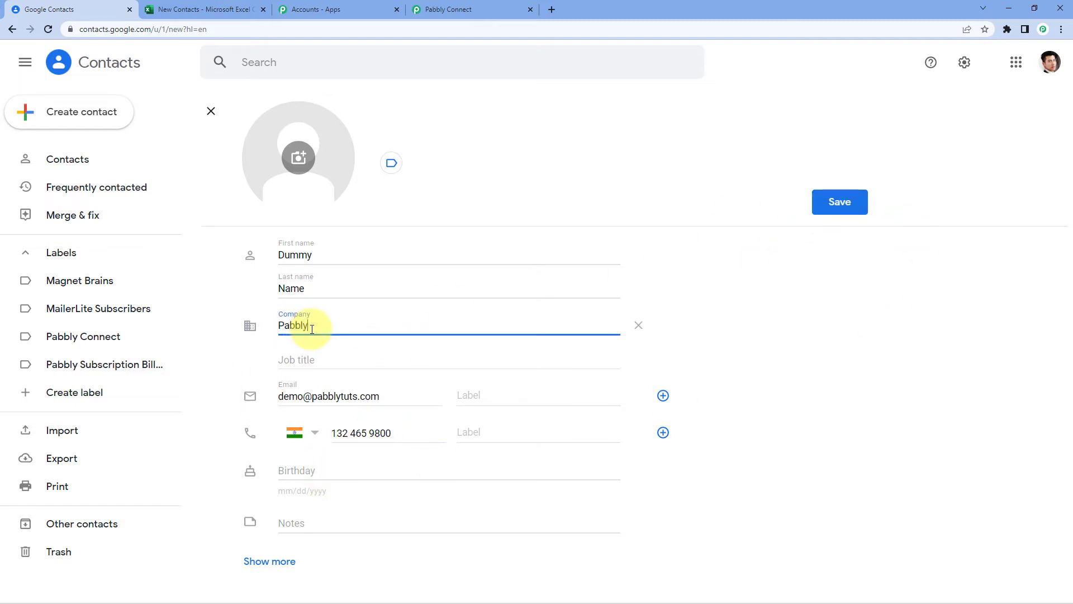
pyautogui.click(799, 295)
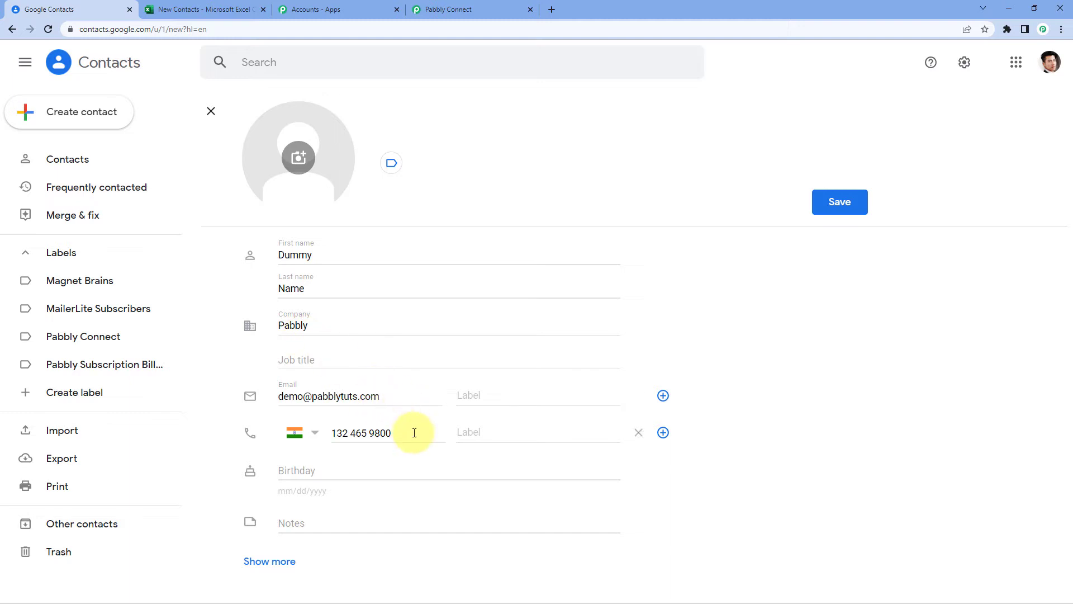
pyautogui.click(832, 205)
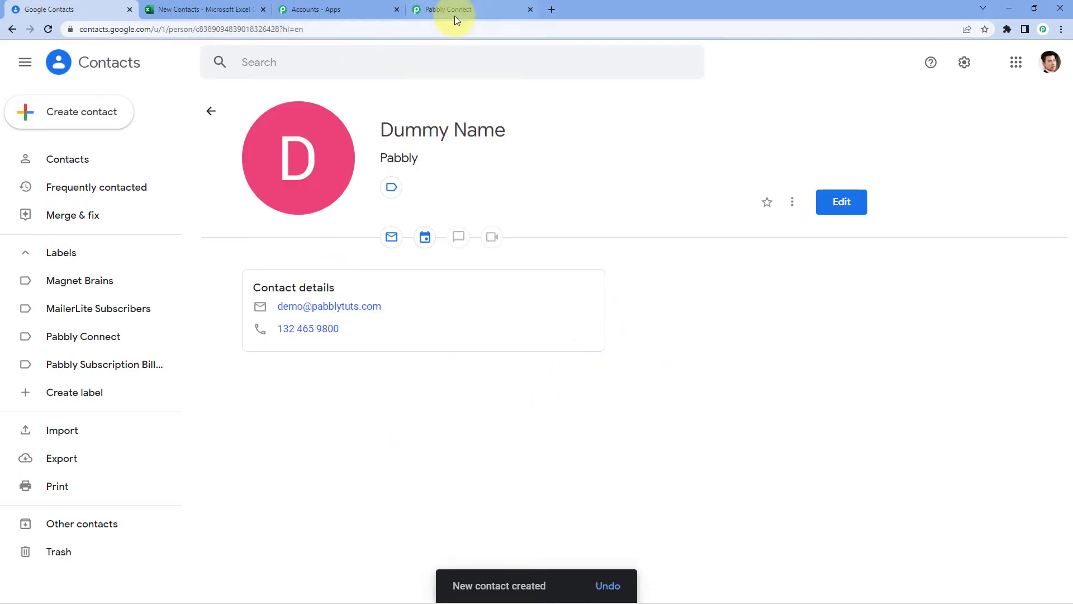
pyautogui.click(469, 7)
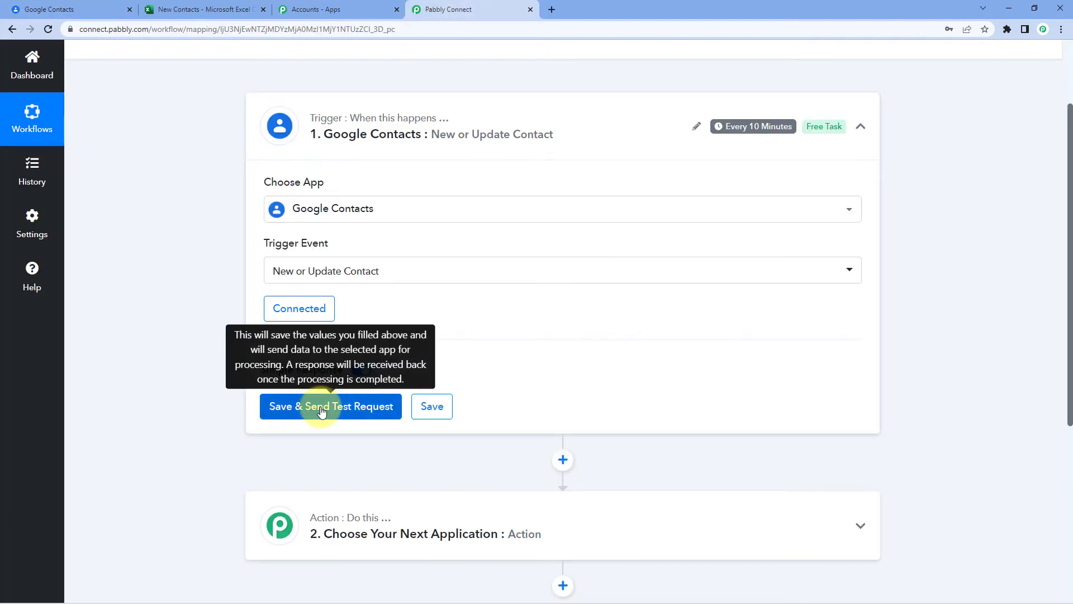
# - Send a trigger test request and inspect the contact's given and family name values
pyautogui.click(325, 407)
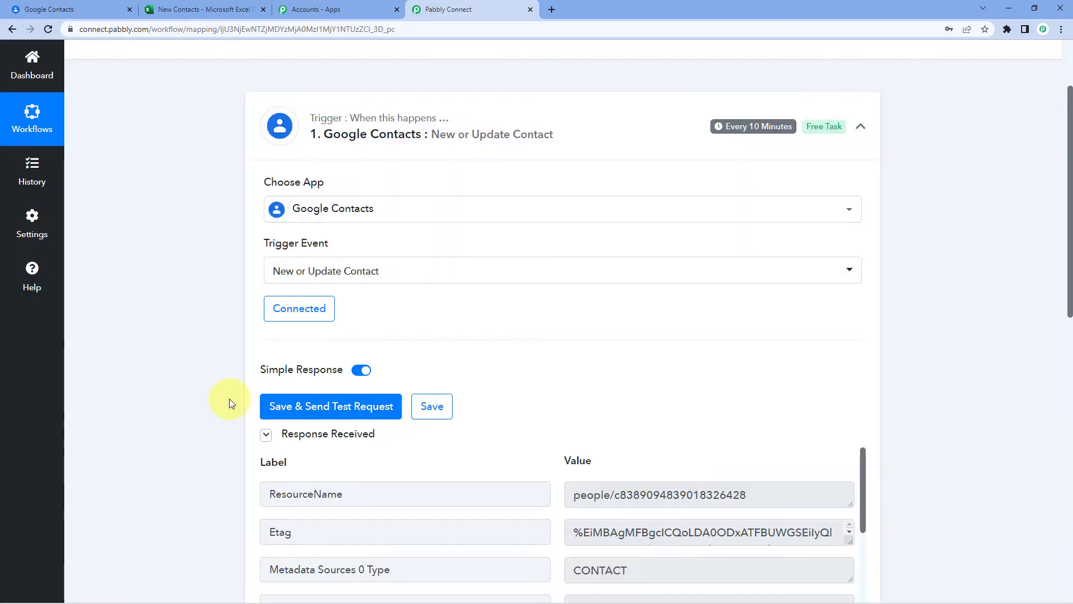
pyautogui.scroll(-5, 227, 398)
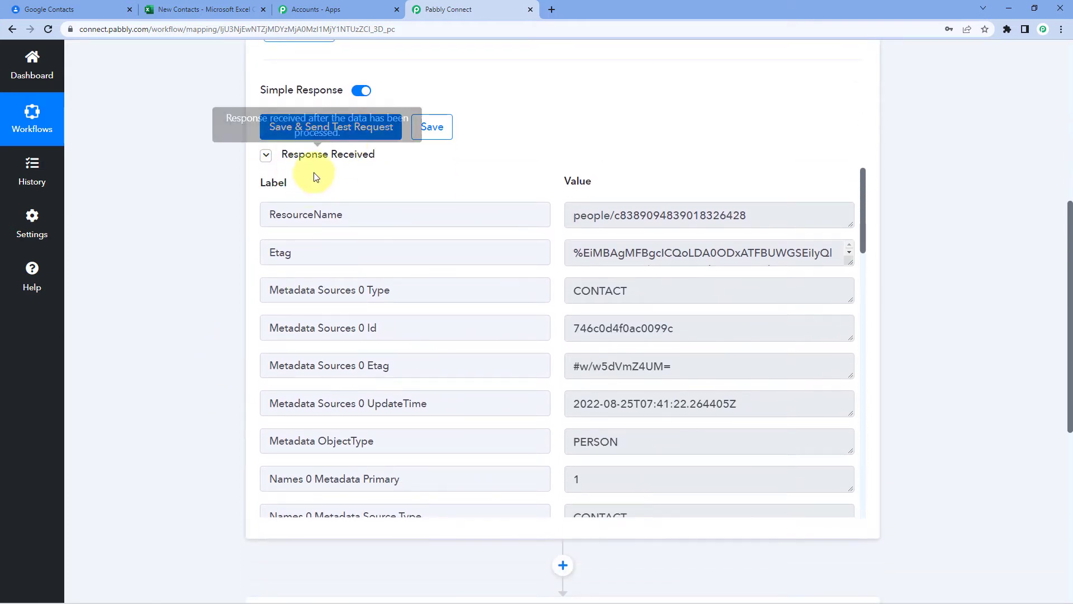
pyautogui.scroll(-3, 541, 241)
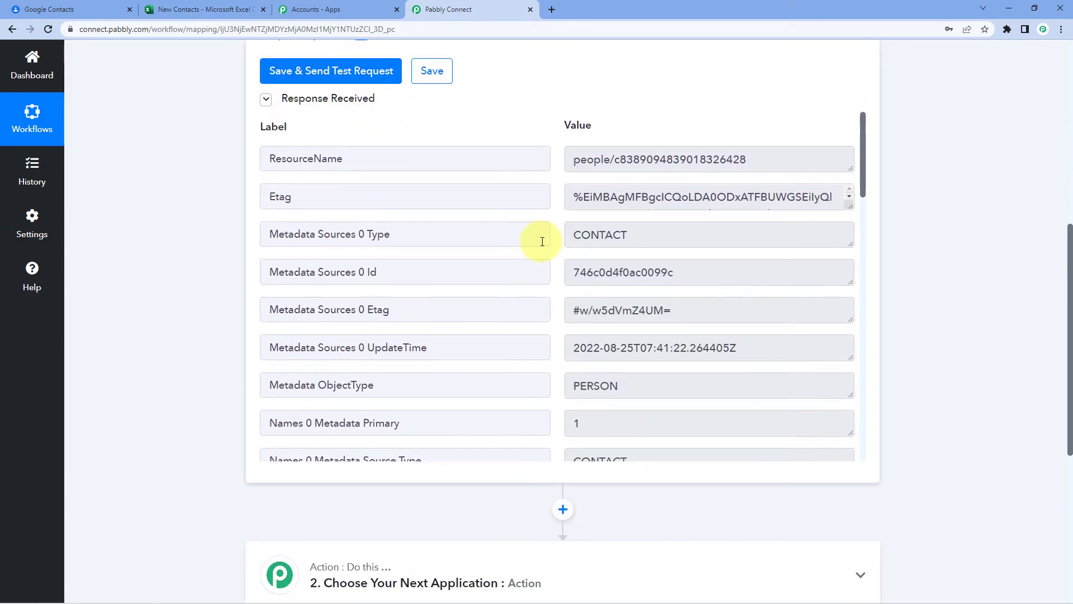
pyautogui.scroll(-5, 553, 249)
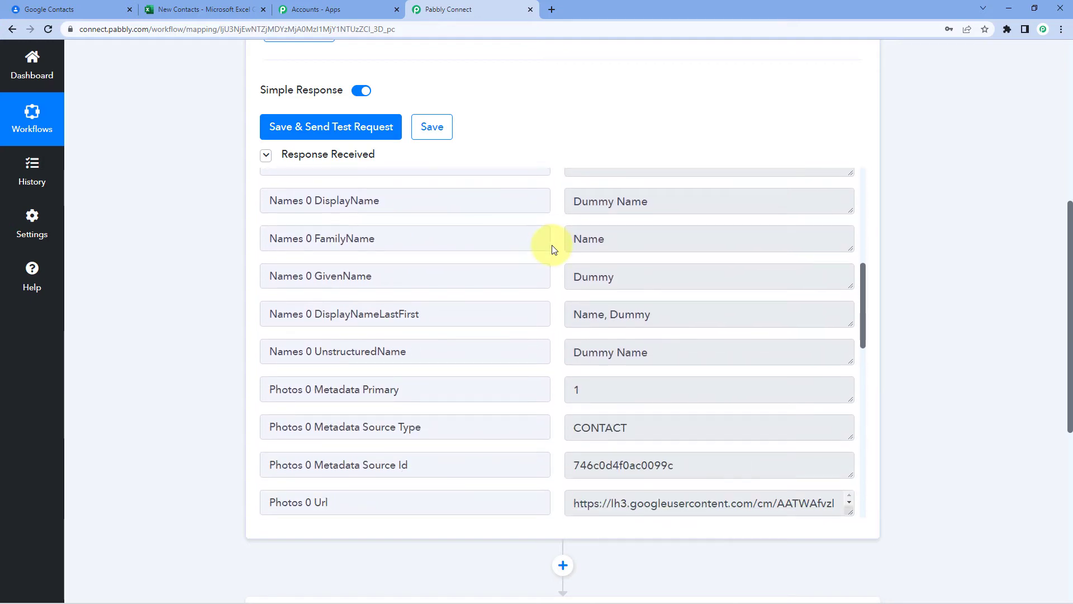
pyautogui.scroll(-1, 552, 249)
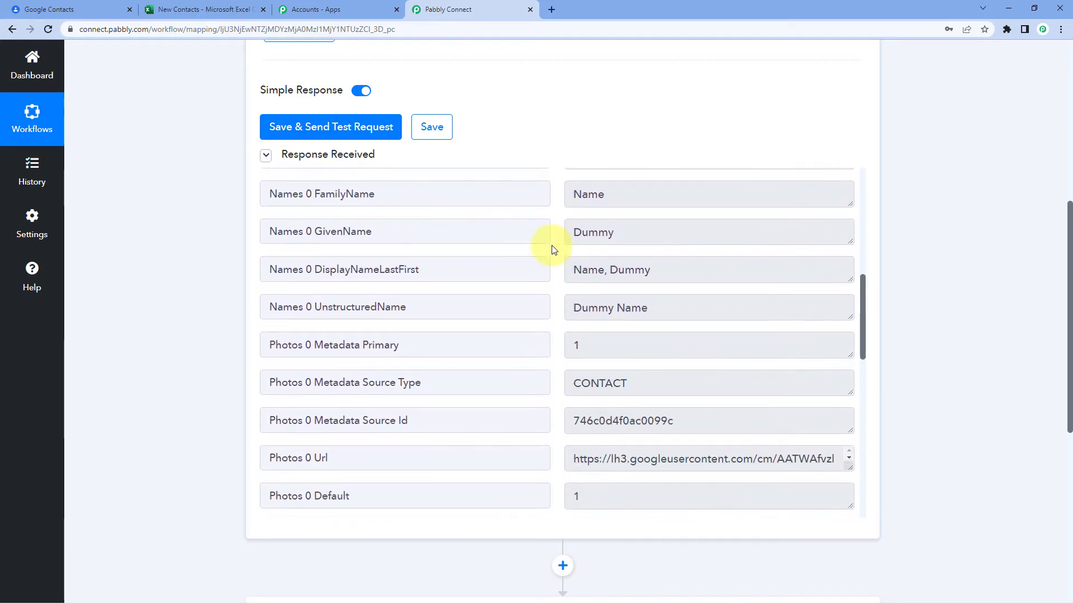
pyautogui.scroll(1, 575, 233)
pyautogui.click(630, 240)
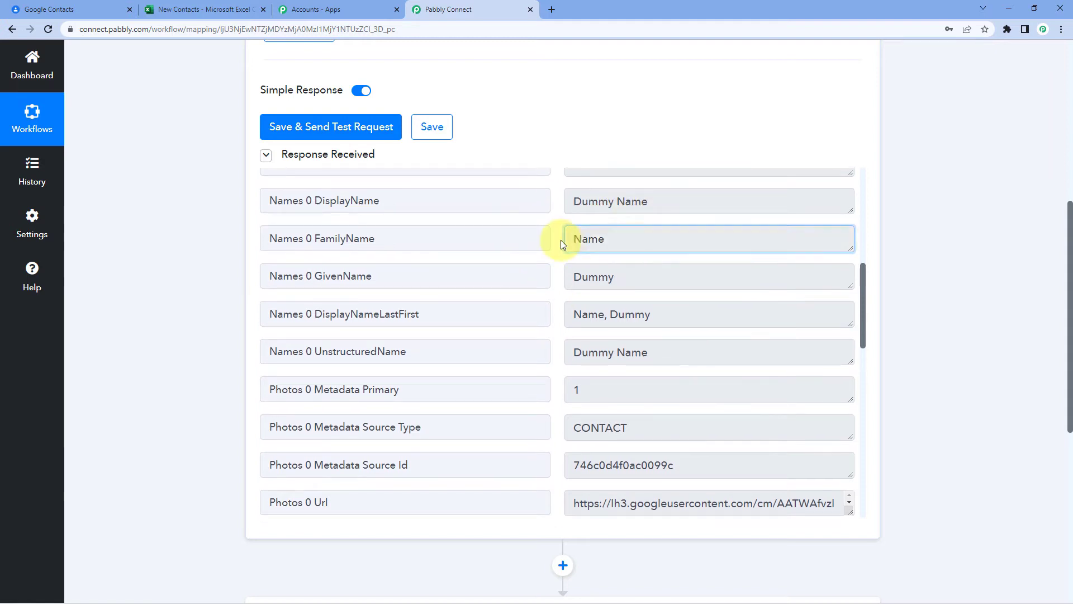
pyautogui.doubleClick(581, 277)
pyautogui.doubleClick(601, 239)
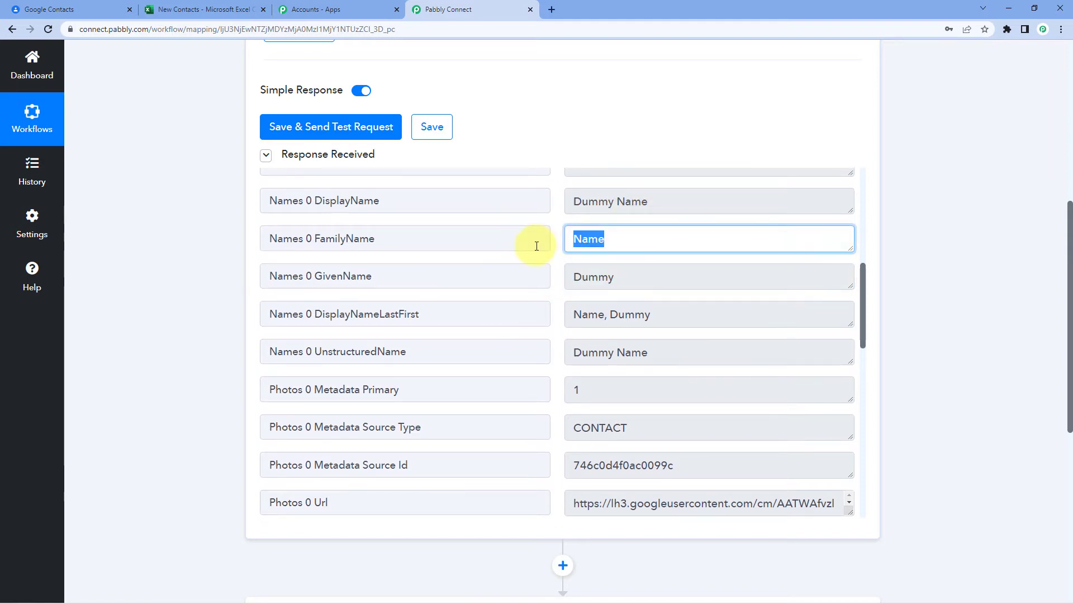
# - Review the remaining response fields, including e-mail, phone and organization Pabbly
pyautogui.scroll(-3, 549, 256)
pyautogui.moveTo(660, 191); pyautogui.dragTo(574, 192)
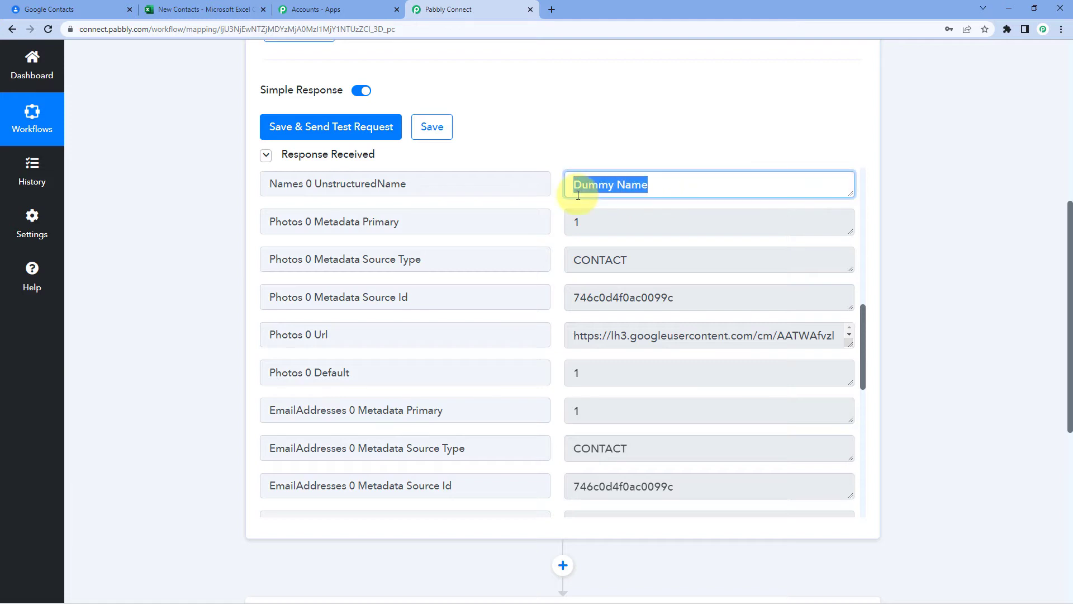
pyautogui.scroll(-4, 561, 276)
pyautogui.scroll(-2, 562, 276)
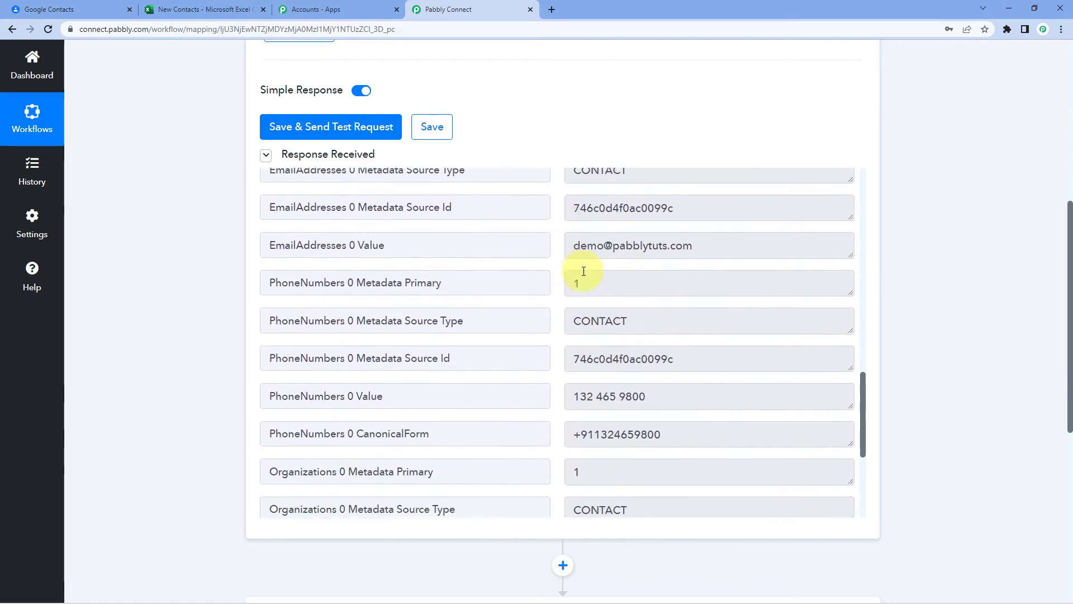
pyautogui.moveTo(714, 244); pyautogui.dragTo(550, 247)
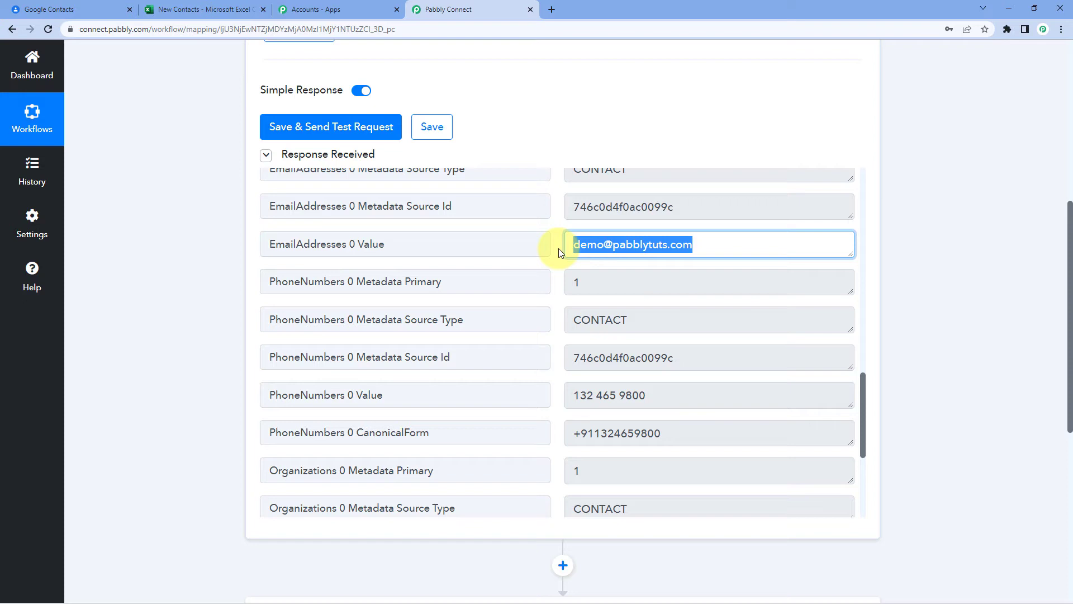
pyautogui.scroll(-3, 559, 249)
pyautogui.moveTo(570, 264); pyautogui.dragTo(696, 264)
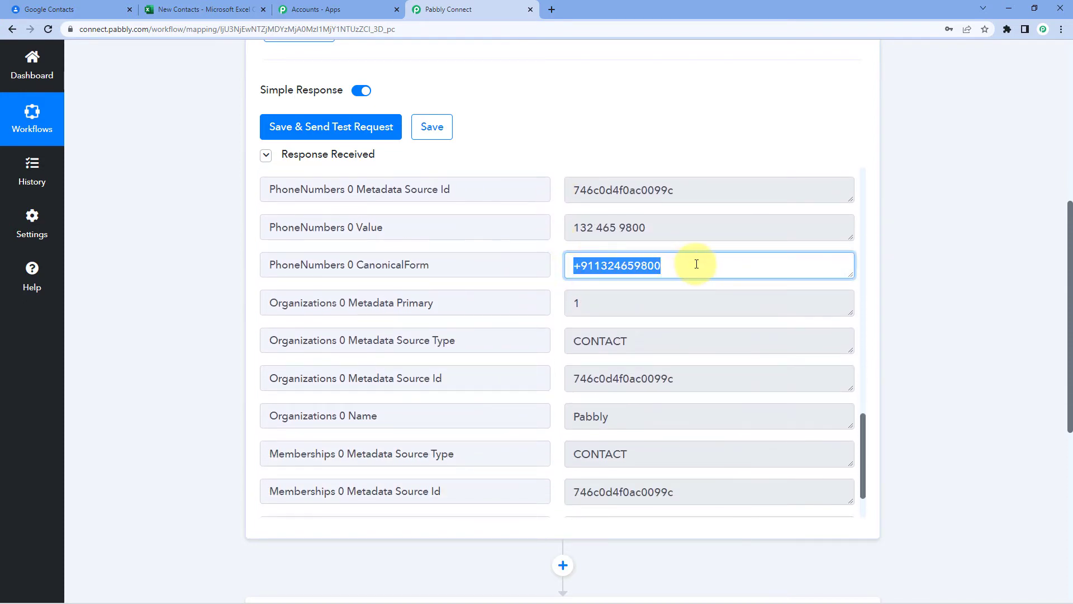
pyautogui.scroll(-1, 618, 300)
pyautogui.moveTo(628, 361); pyautogui.dragTo(555, 345)
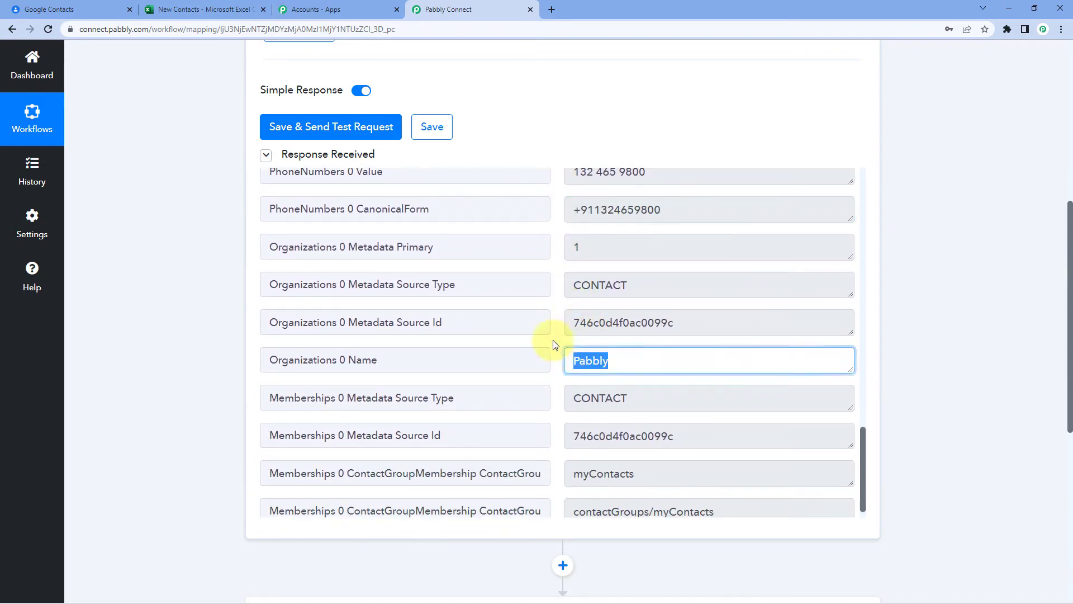
pyautogui.click(556, 307)
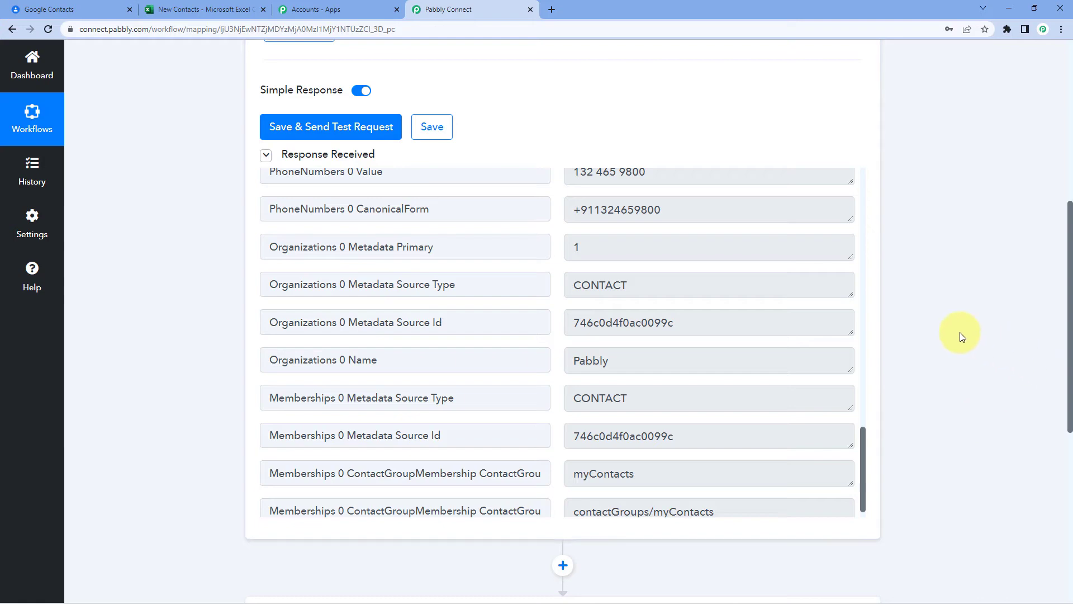
pyautogui.scroll(-7, 944, 311)
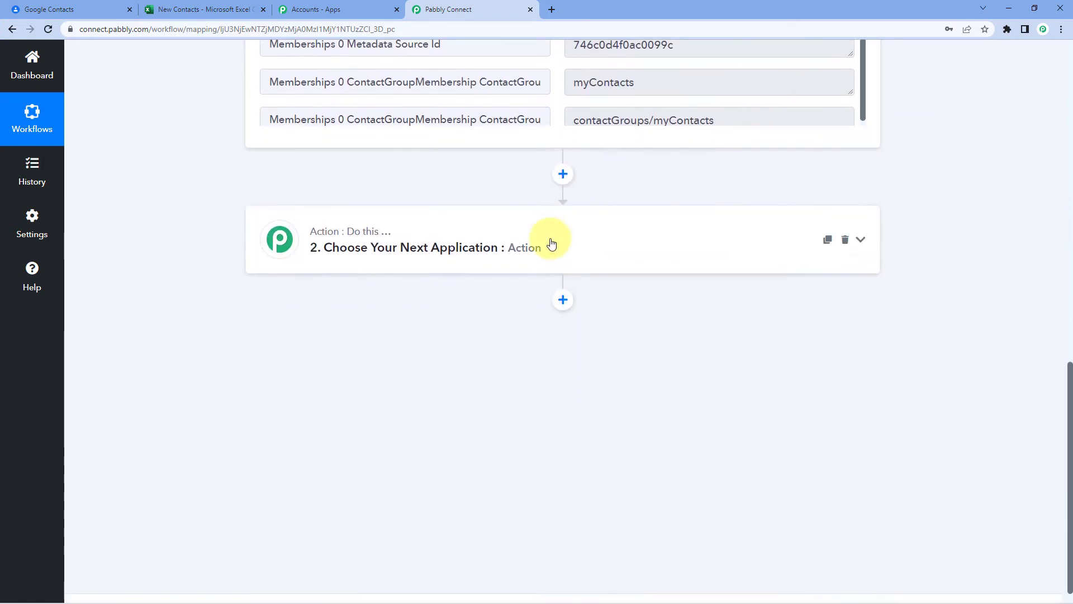
# - Choose Microsoft Excel as the action app with the Add Row To Worksheet event
pyautogui.click(551, 243)
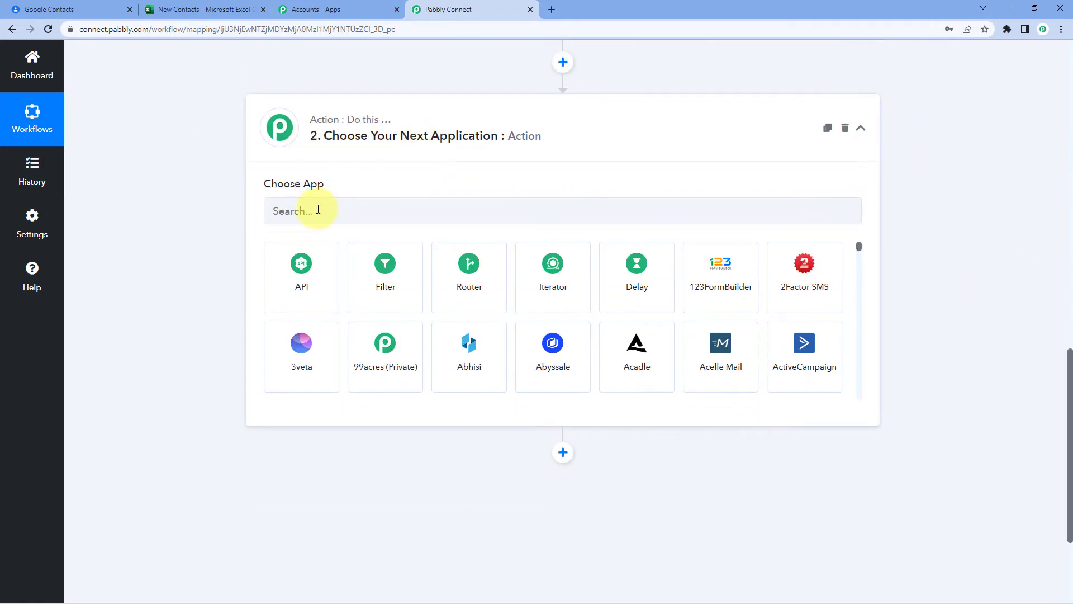
pyautogui.click(318, 209)
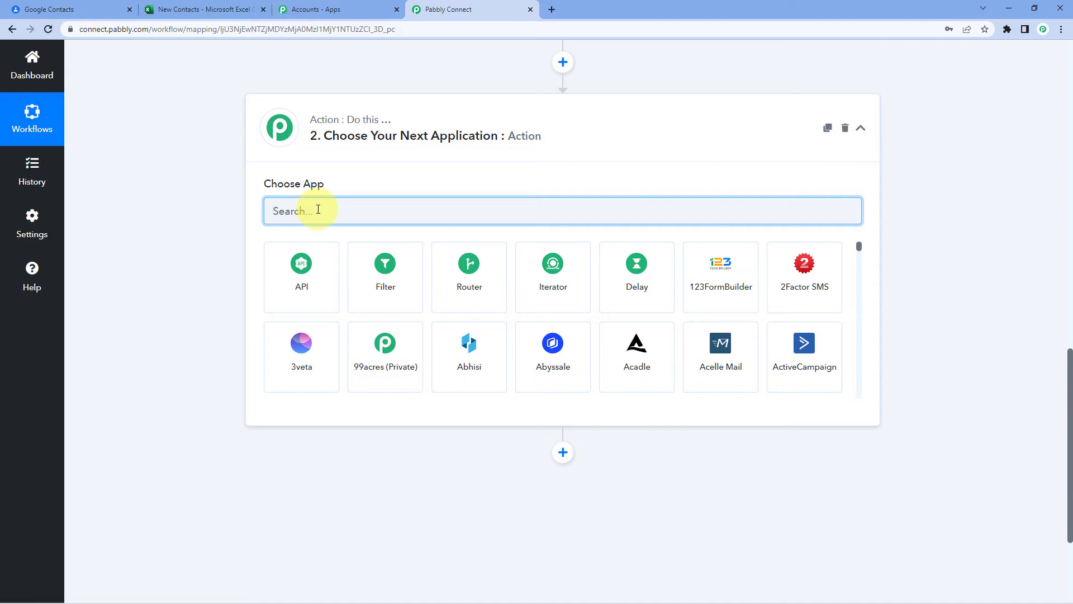
pyautogui.write('Micros')
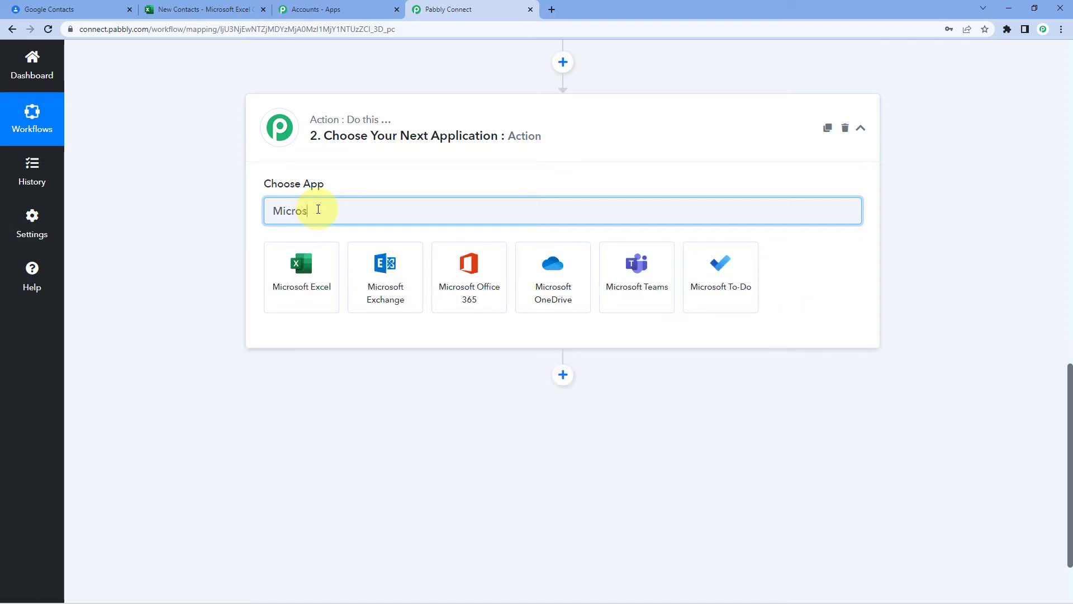
pyautogui.write('oft Excel')
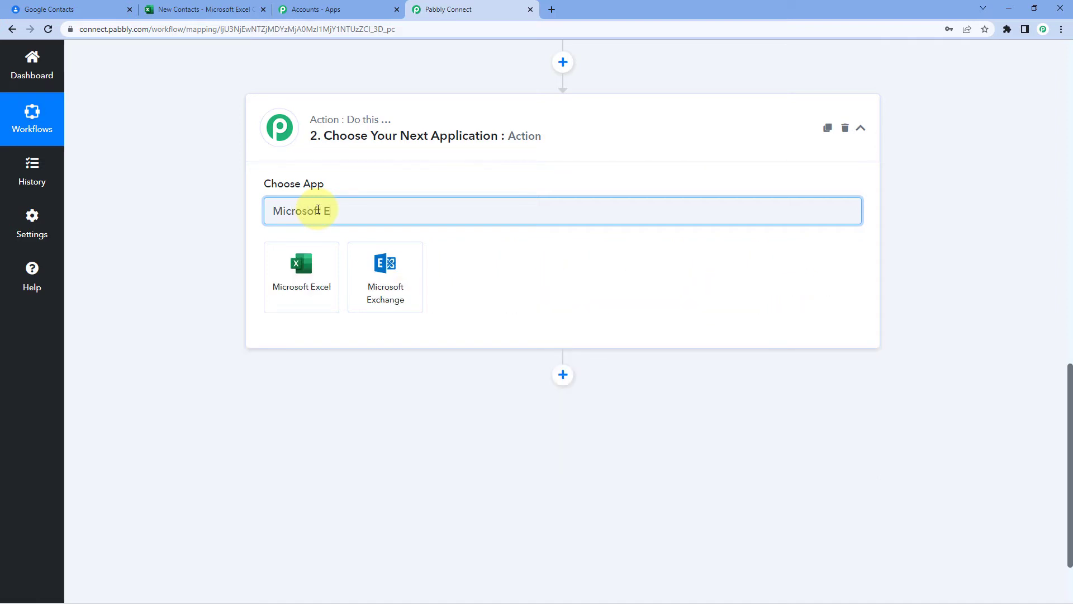
pyautogui.click(319, 264)
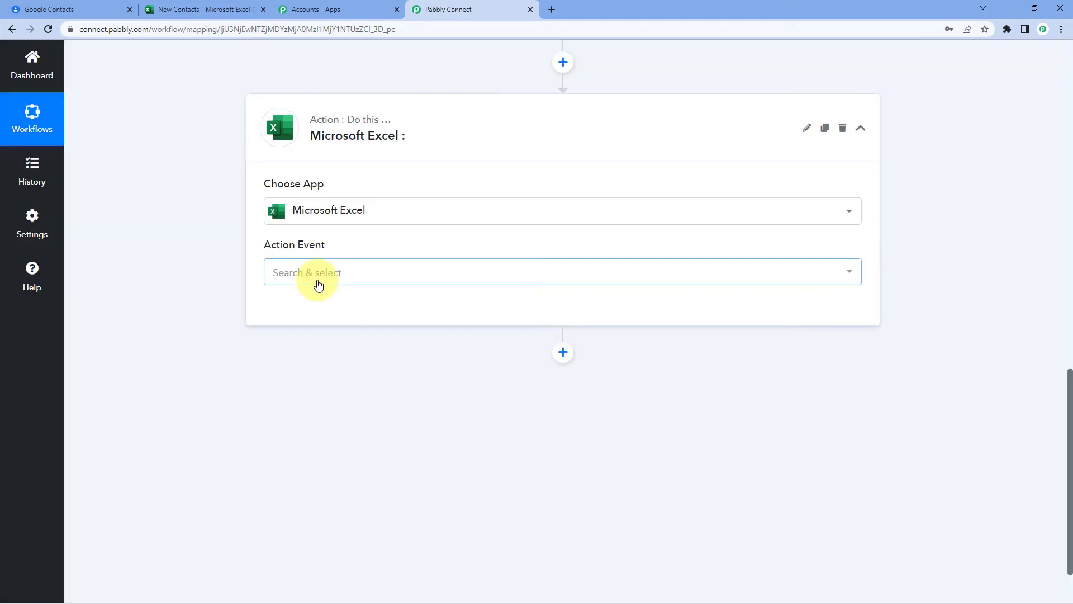
pyautogui.click(318, 285)
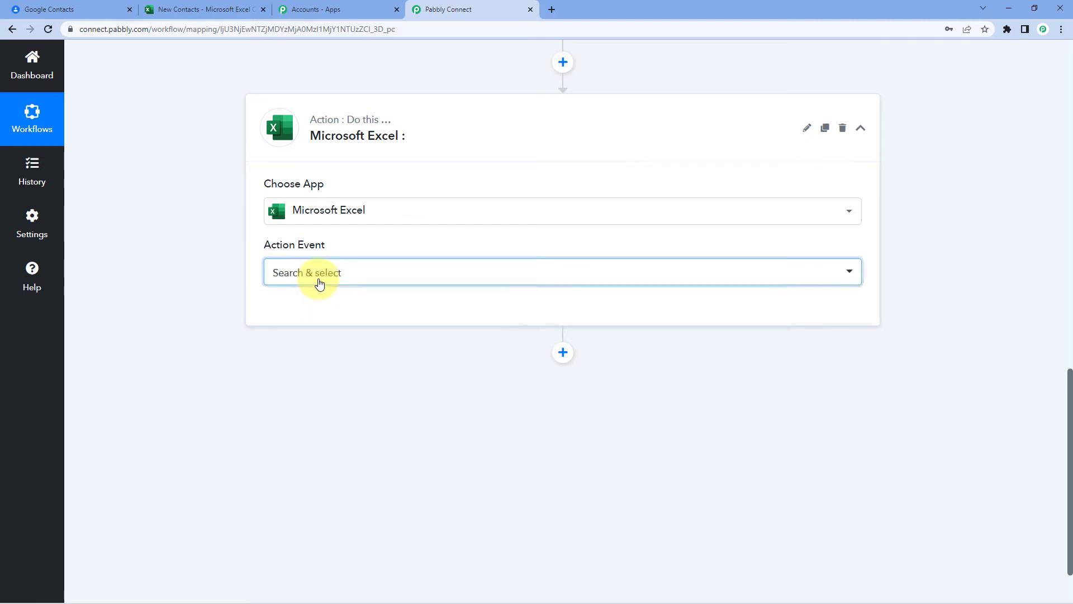
pyautogui.scroll(-1, 225, 300)
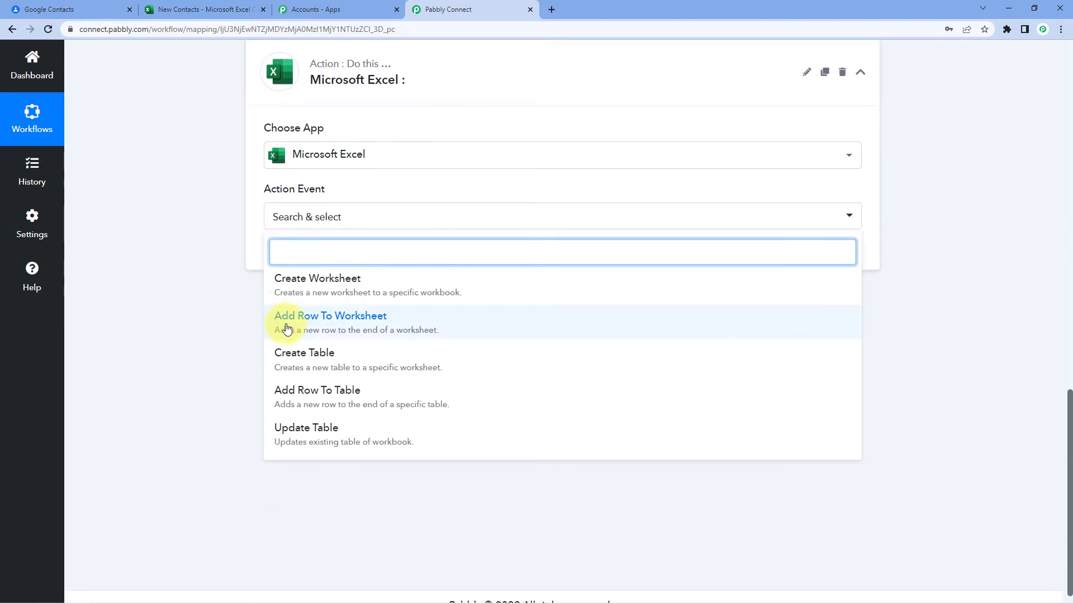
pyautogui.click(287, 324)
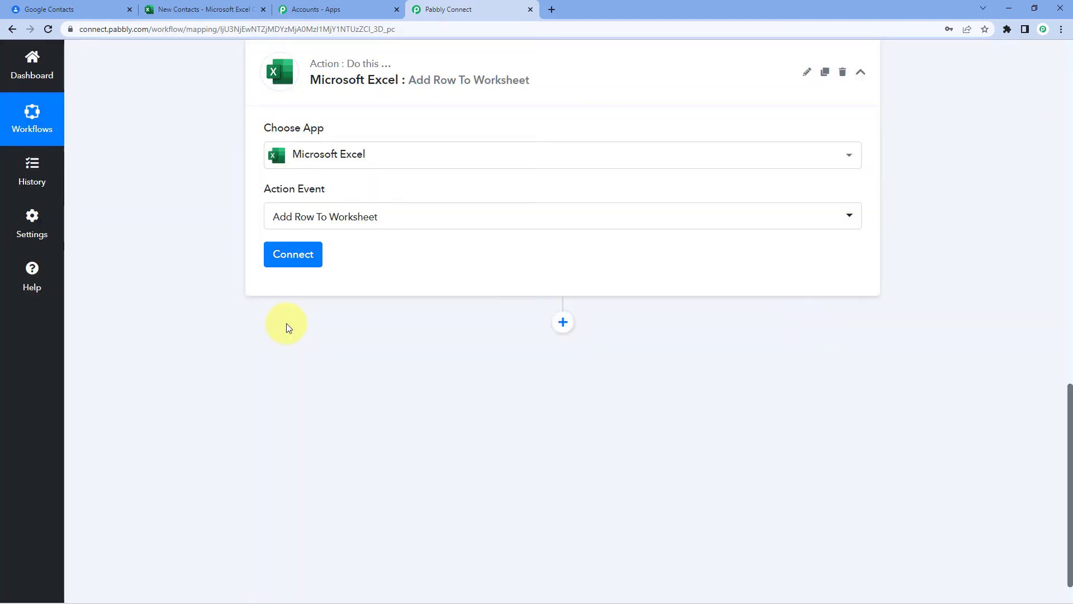
# - Add a new Microsoft Excel connection and approve Pabbly Connect's access in the consent popup
pyautogui.click(293, 254)
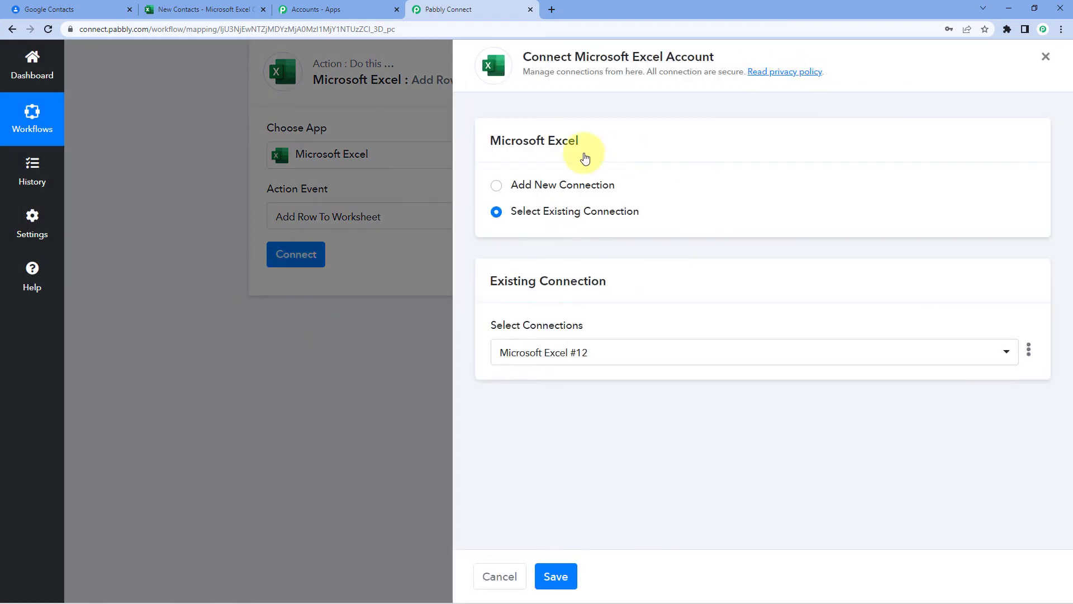
pyautogui.click(497, 186)
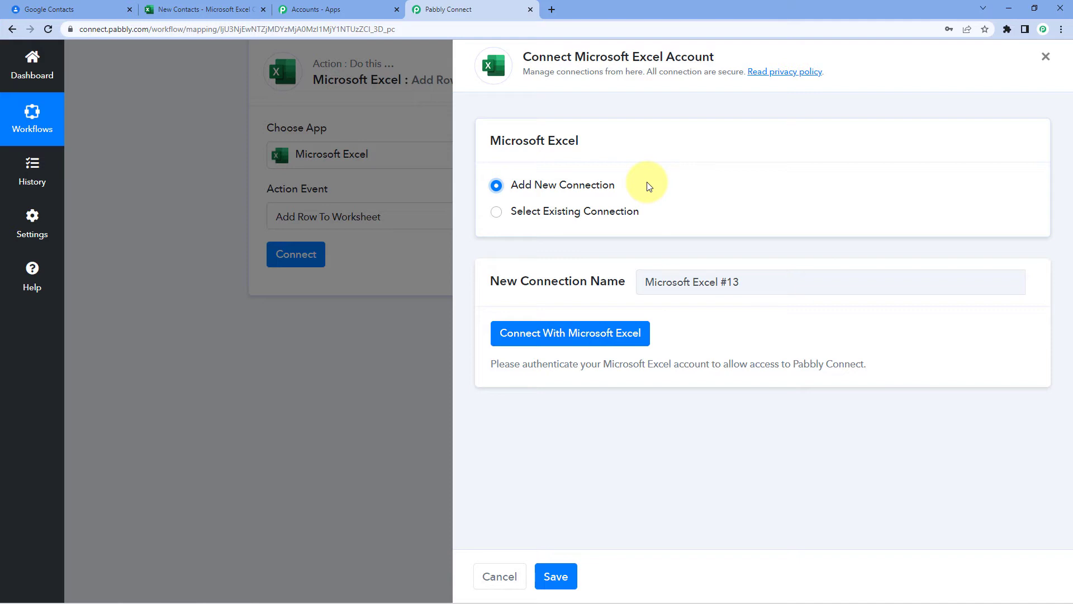
pyautogui.click(548, 336)
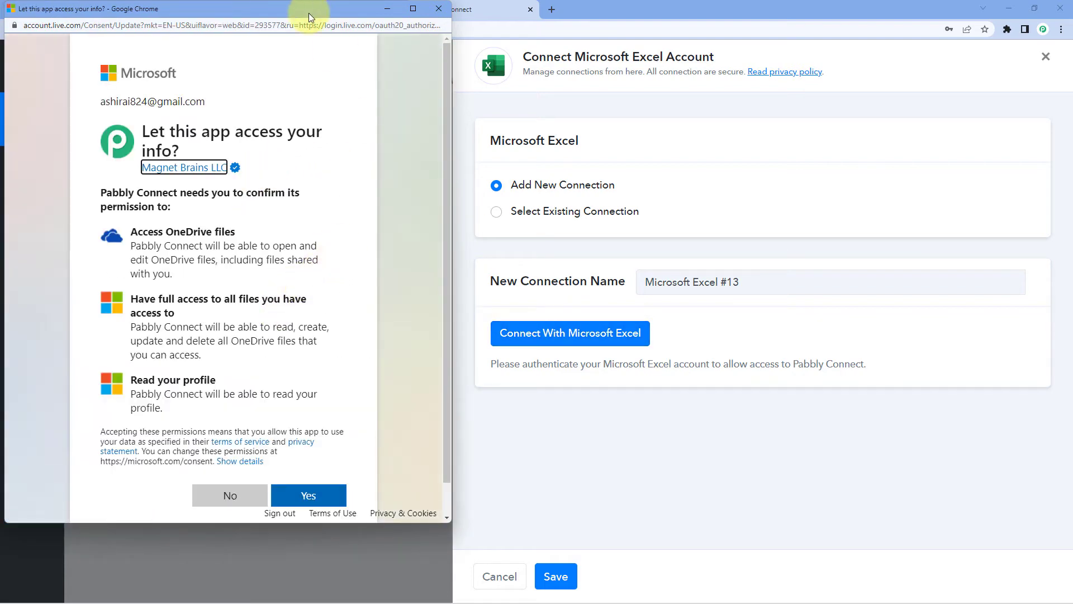
pyautogui.moveTo(309, 17); pyautogui.dragTo(317, 67)
pyautogui.click(231, 11)
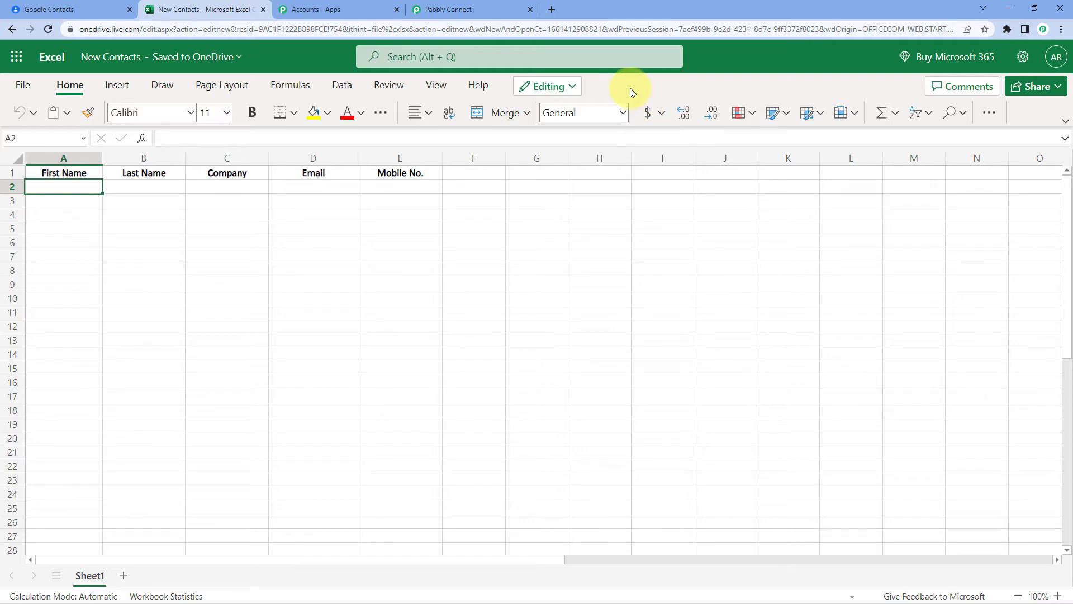
pyautogui.click(475, 9)
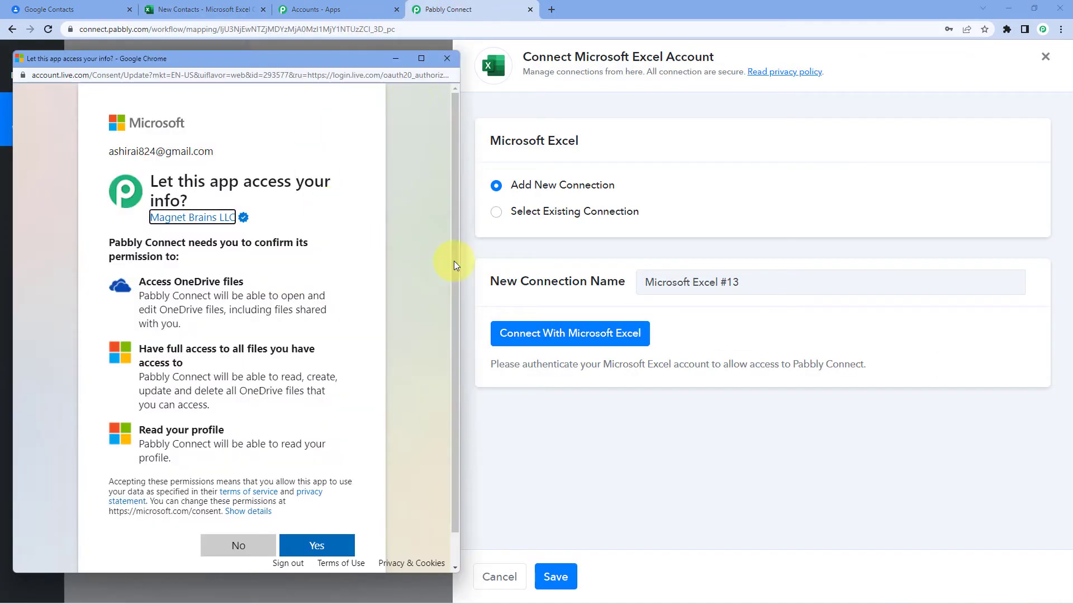
pyautogui.moveTo(326, 57); pyautogui.dragTo(332, 18)
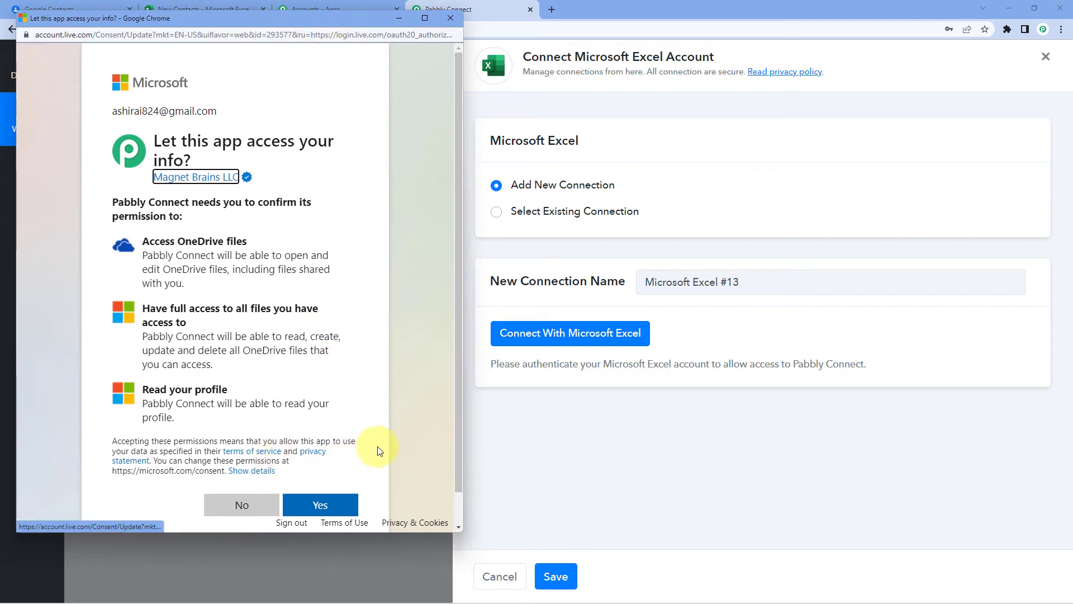
pyautogui.click(343, 504)
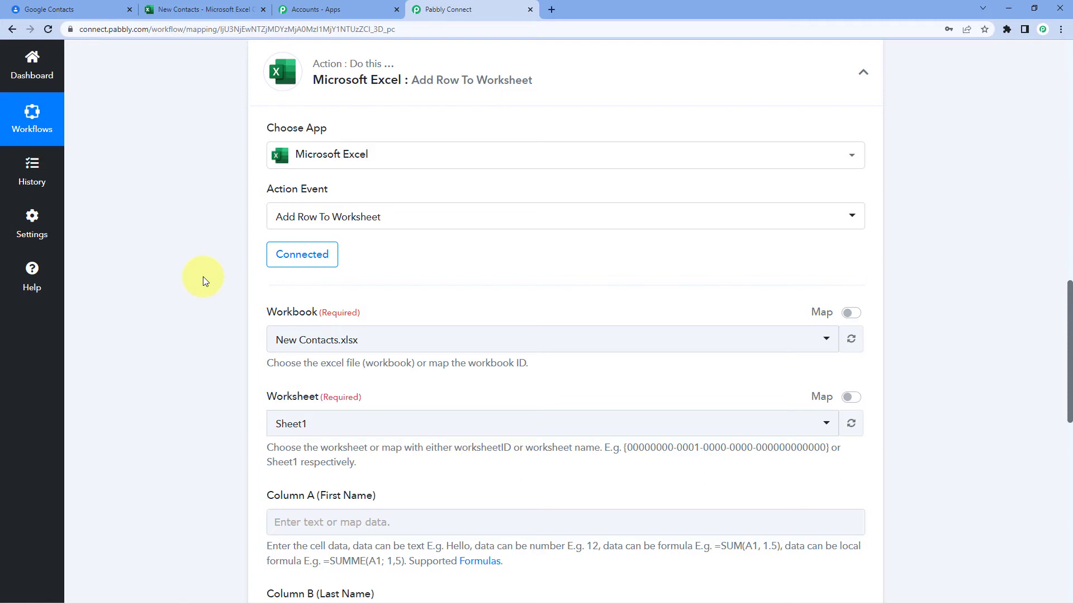
# - Select workbook New Contacts.xlsx and worksheet Sheet1, checking the spreadsheet's header row
pyautogui.scroll(-2, 203, 277)
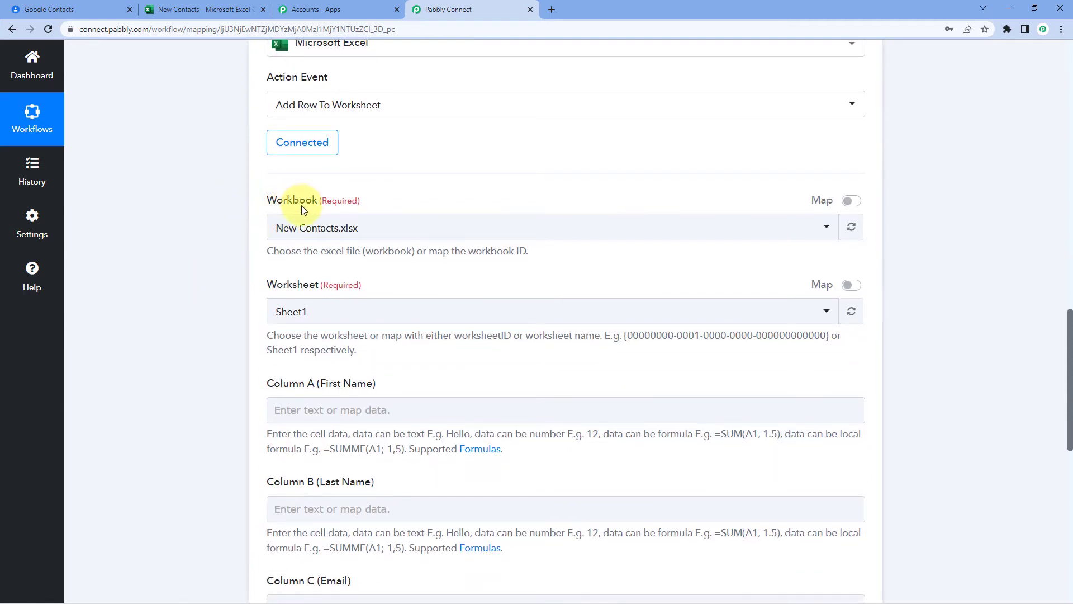
pyautogui.click(409, 232)
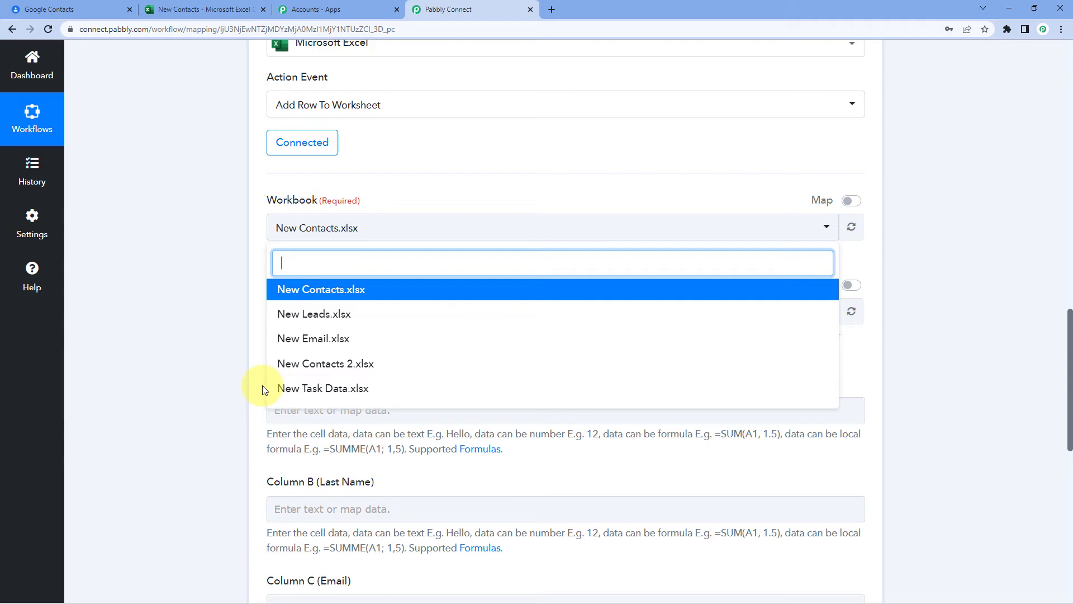
pyautogui.click(193, 9)
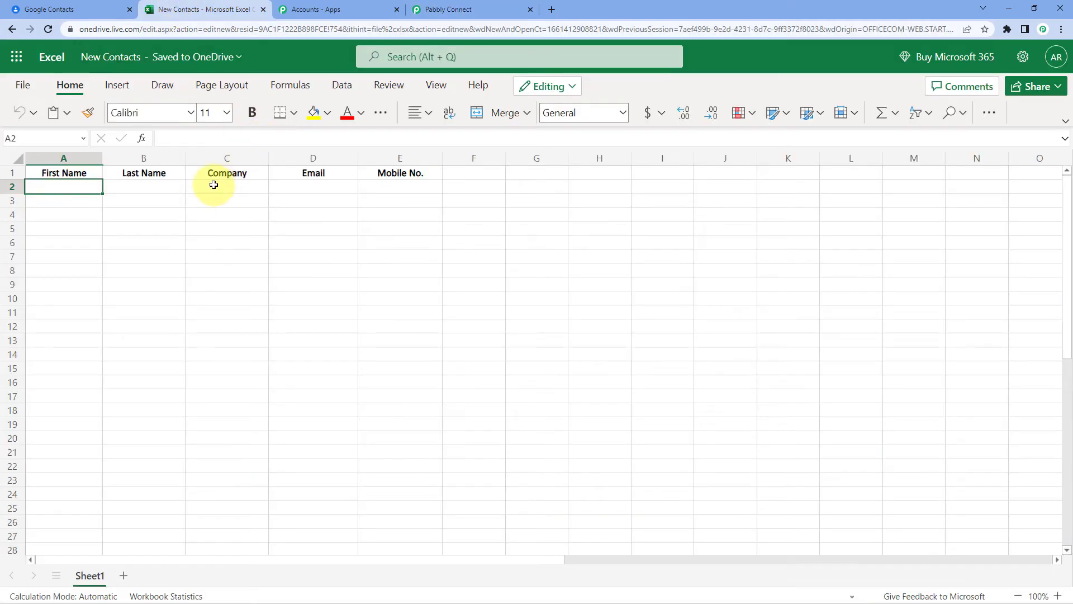
pyautogui.click(489, 7)
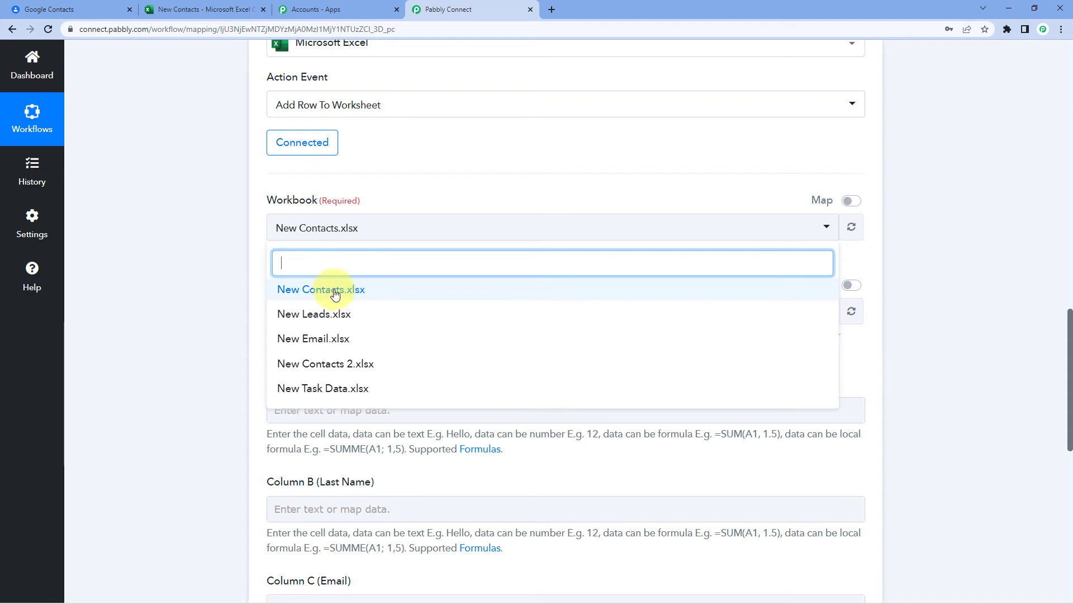
pyautogui.click(335, 295)
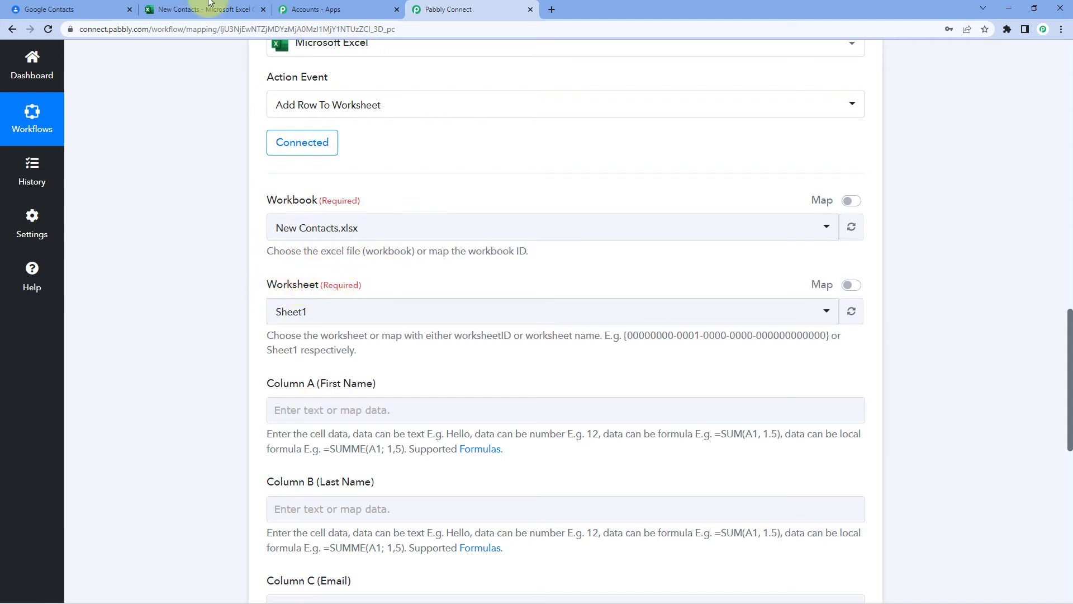
pyautogui.click(209, 7)
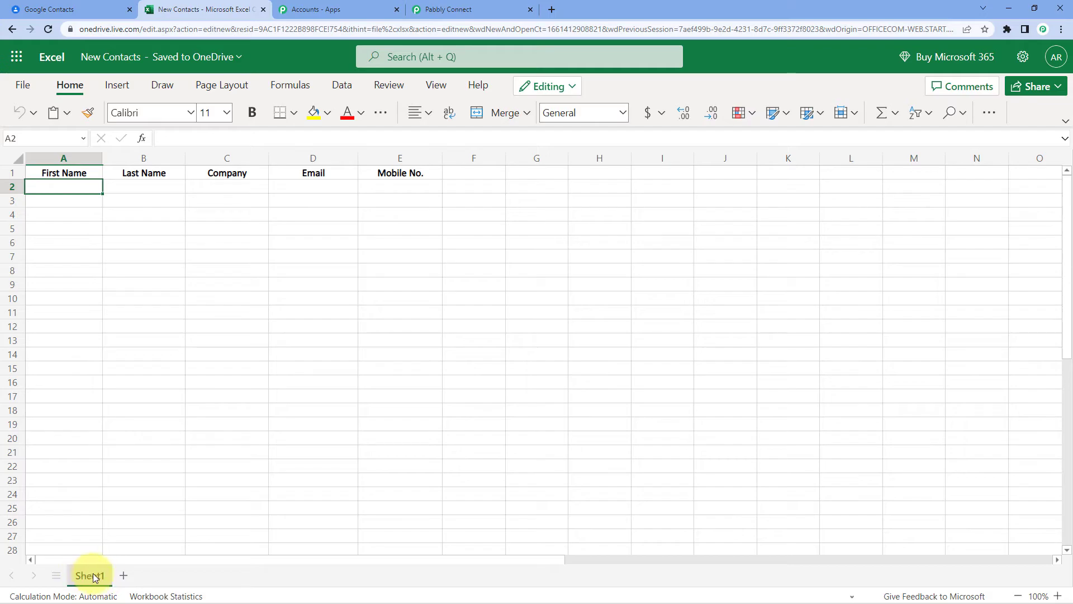
pyautogui.click(470, 12)
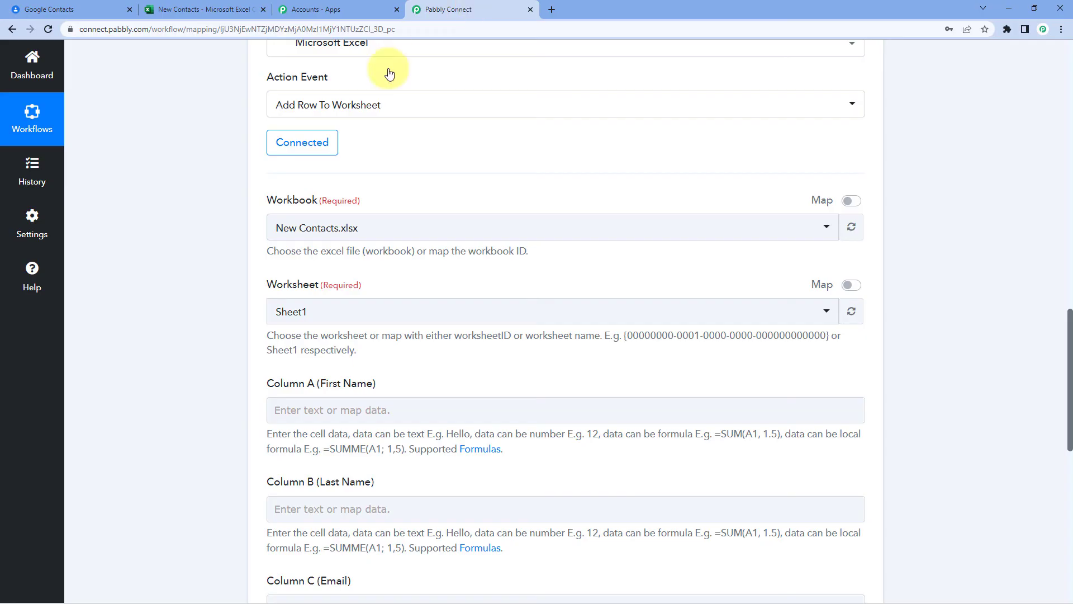
pyautogui.click(333, 318)
pyautogui.click(291, 373)
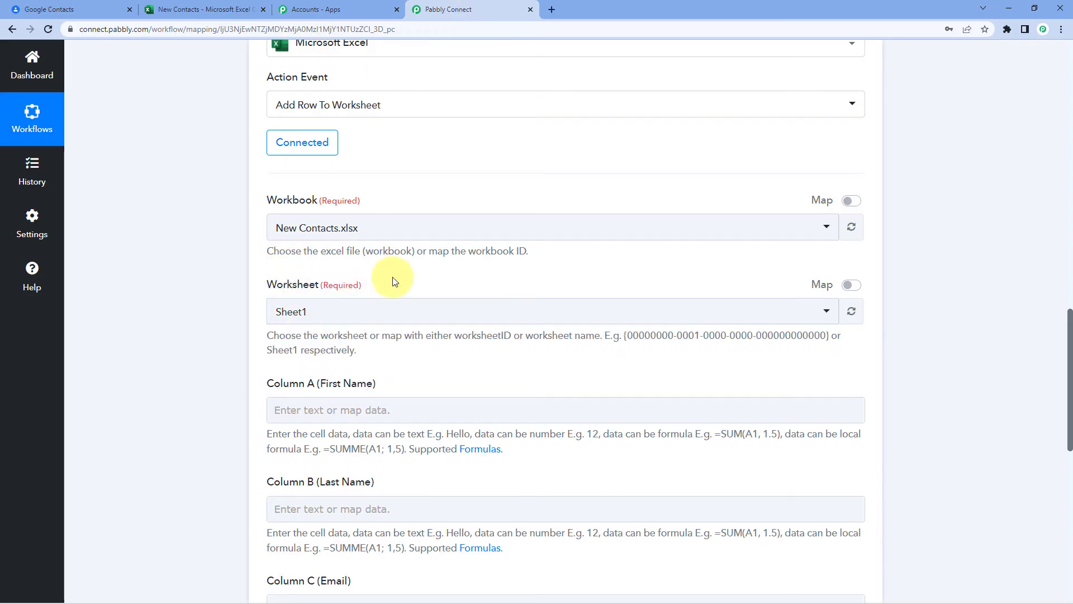
pyautogui.scroll(-3, 391, 263)
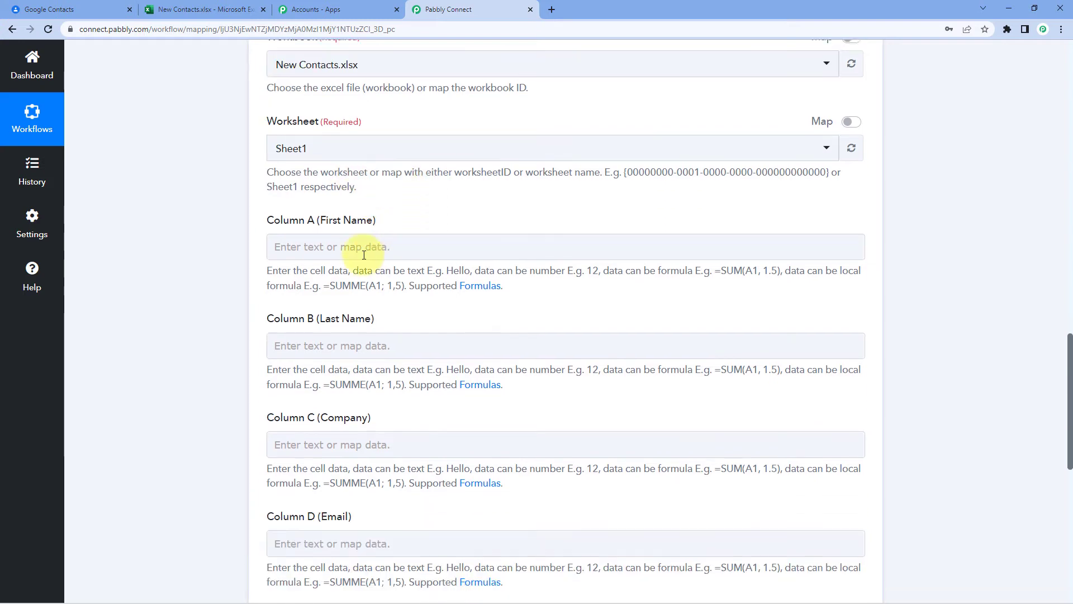
# - Check the spreadsheet headers First Name, Last Name, Company, Email and Mobile No
pyautogui.scroll(-4, 333, 225)
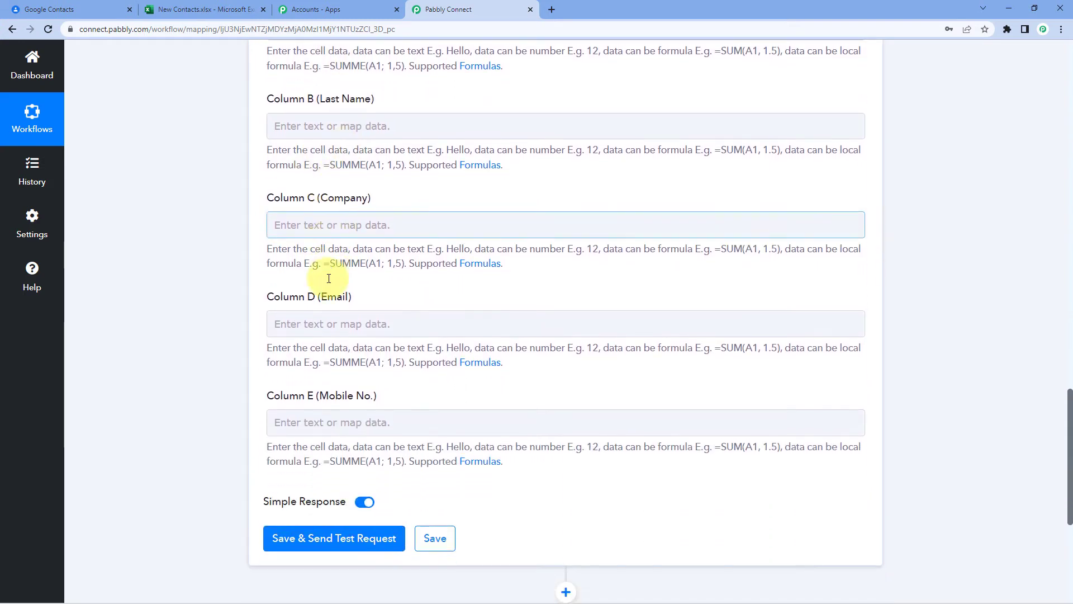
pyautogui.scroll(2, 327, 384)
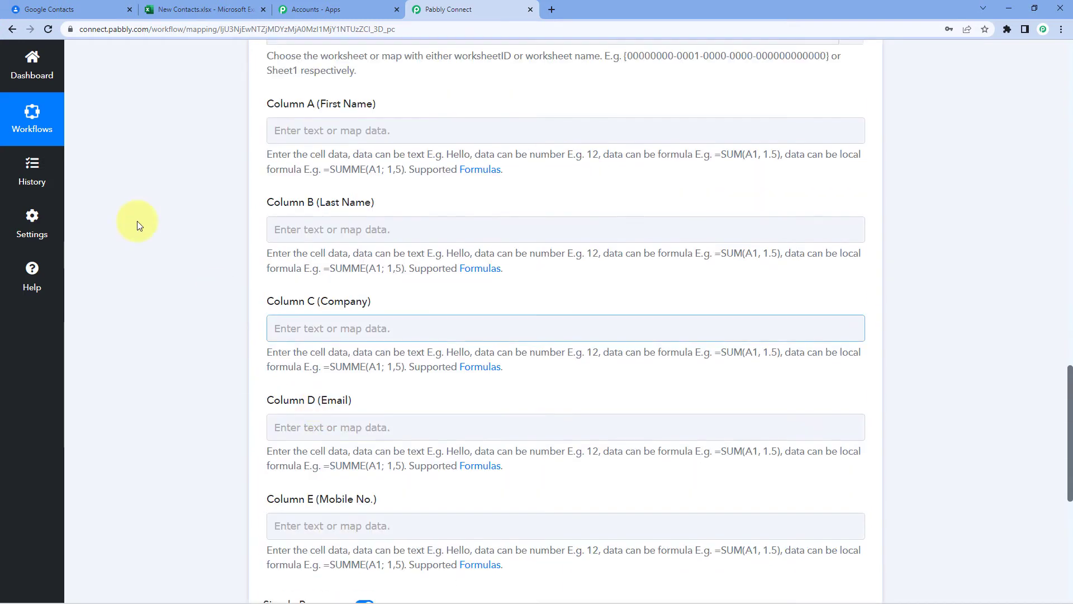
pyautogui.click(229, 11)
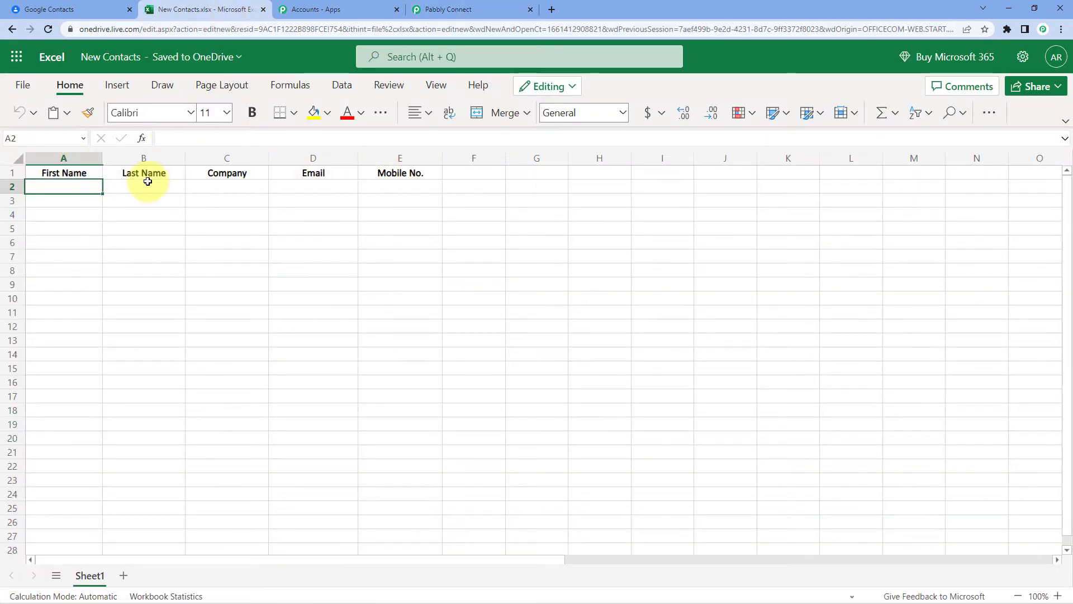
pyautogui.click(88, 173)
pyautogui.click(144, 173)
pyautogui.click(228, 173)
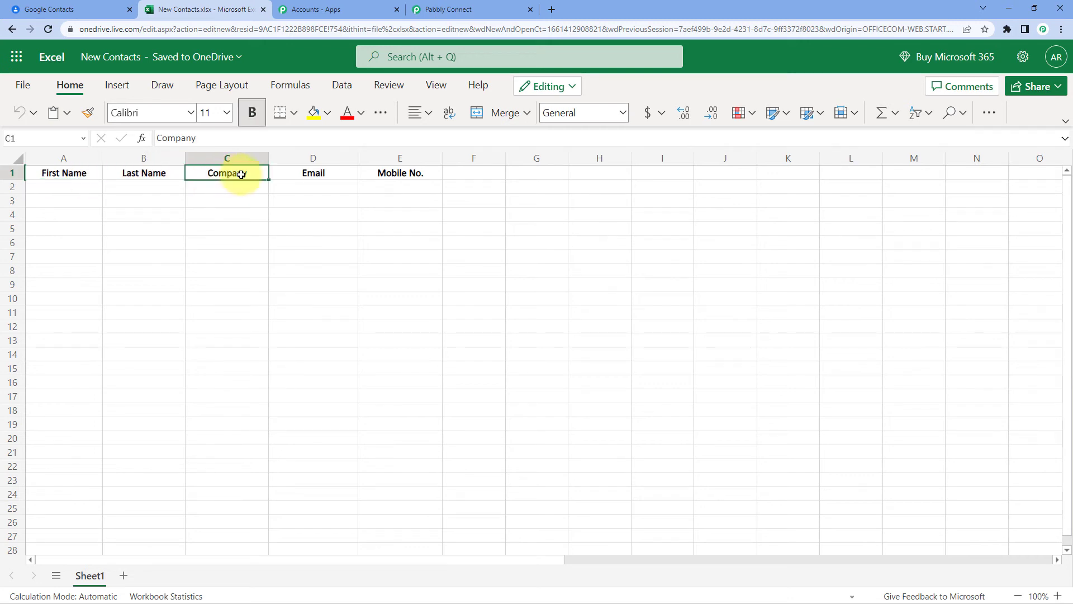
pyautogui.click(312, 173)
pyautogui.click(399, 172)
pyautogui.click(435, 17)
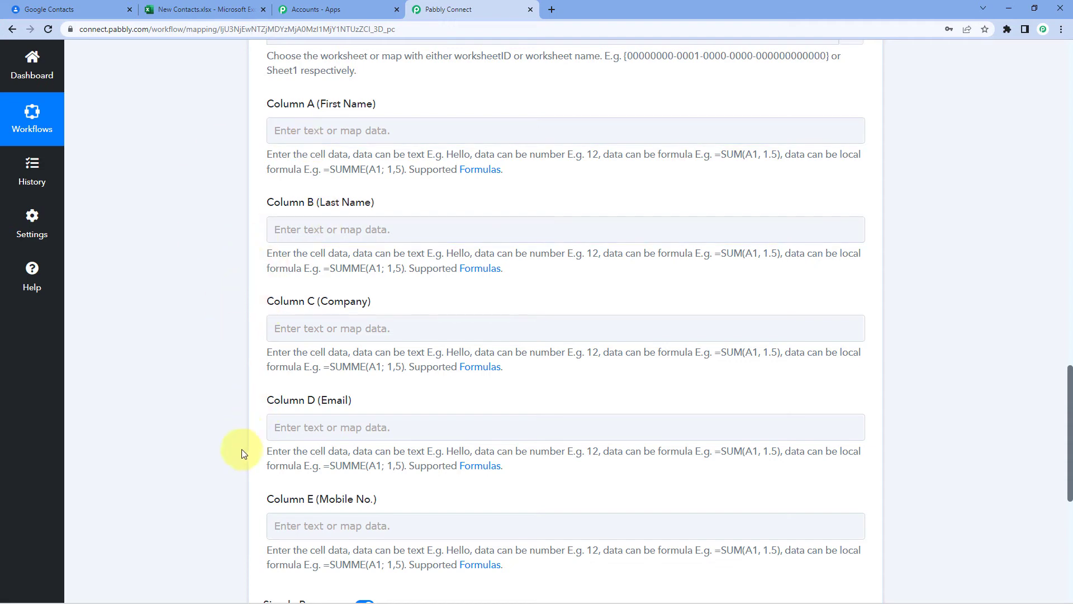
# - Select the Column A (First Name) field and recheck cell A2 below the headers
pyautogui.scroll(1, 248, 459)
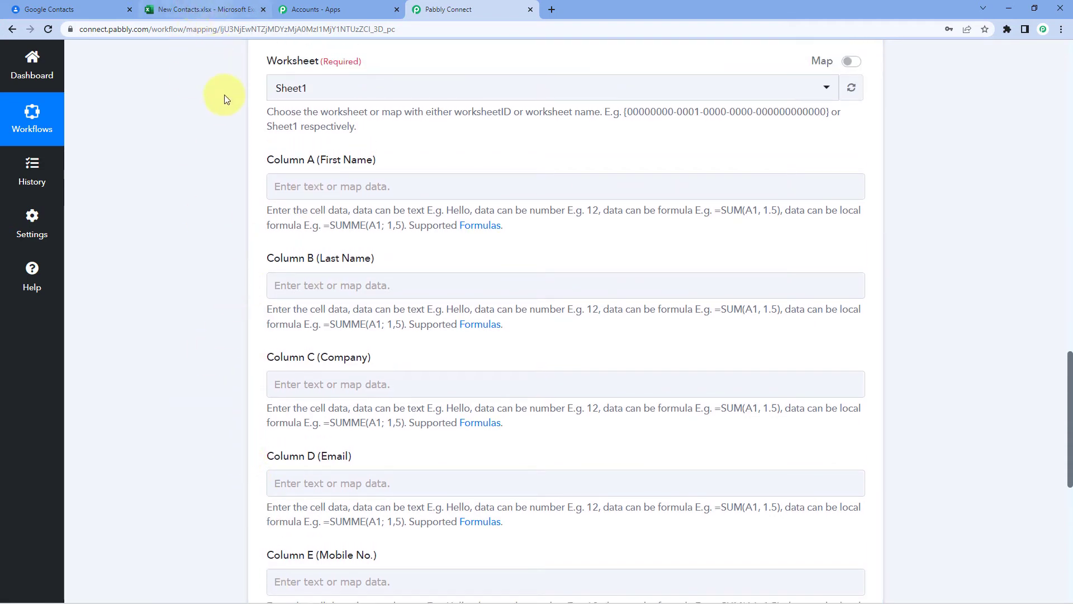
pyautogui.click(347, 185)
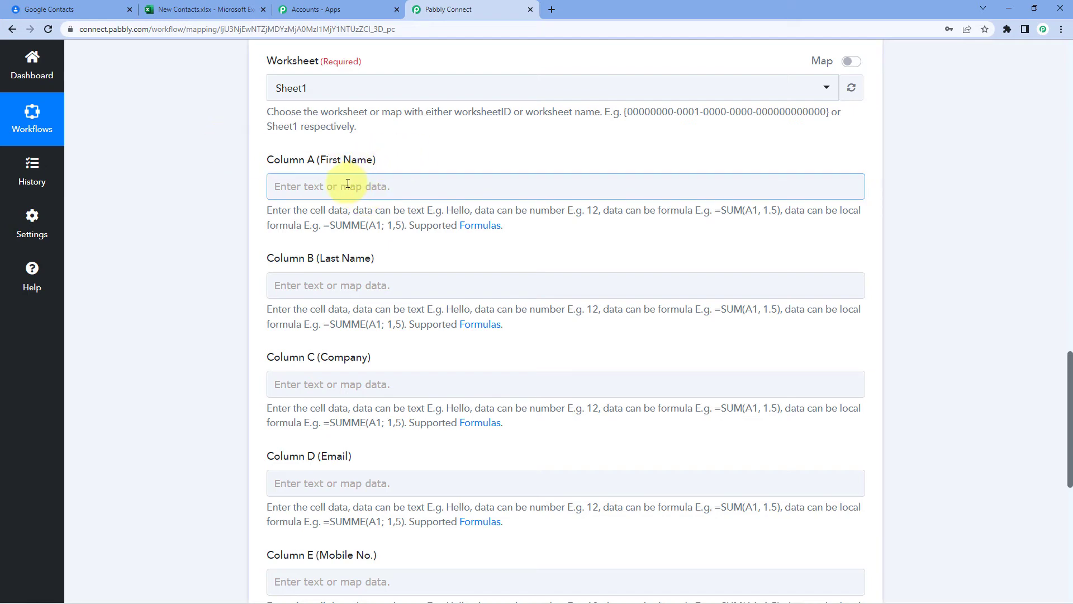
pyautogui.scroll(2, 353, 322)
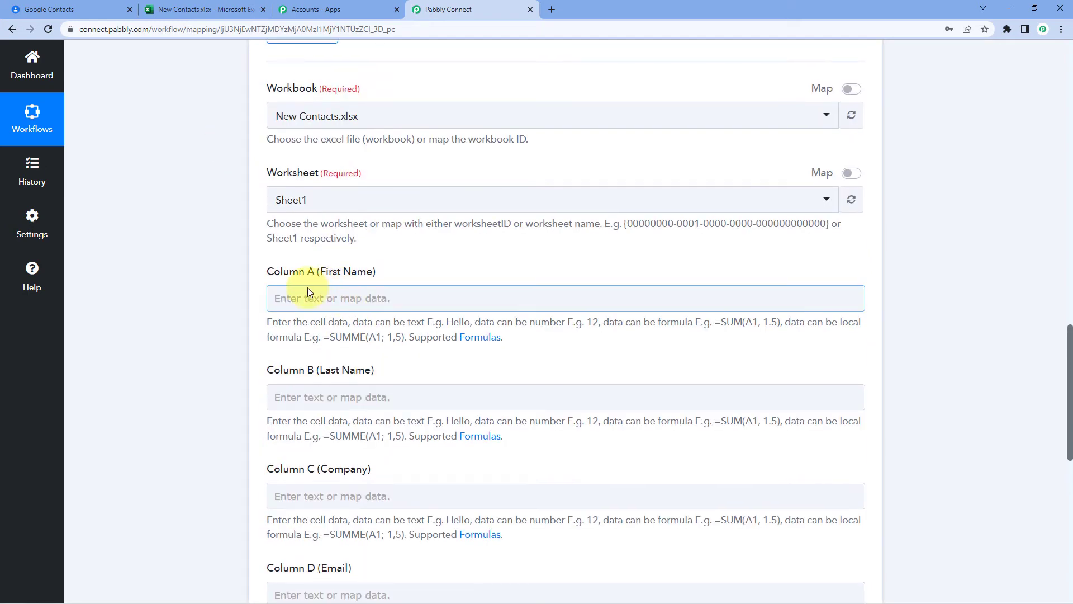
pyautogui.click(239, 9)
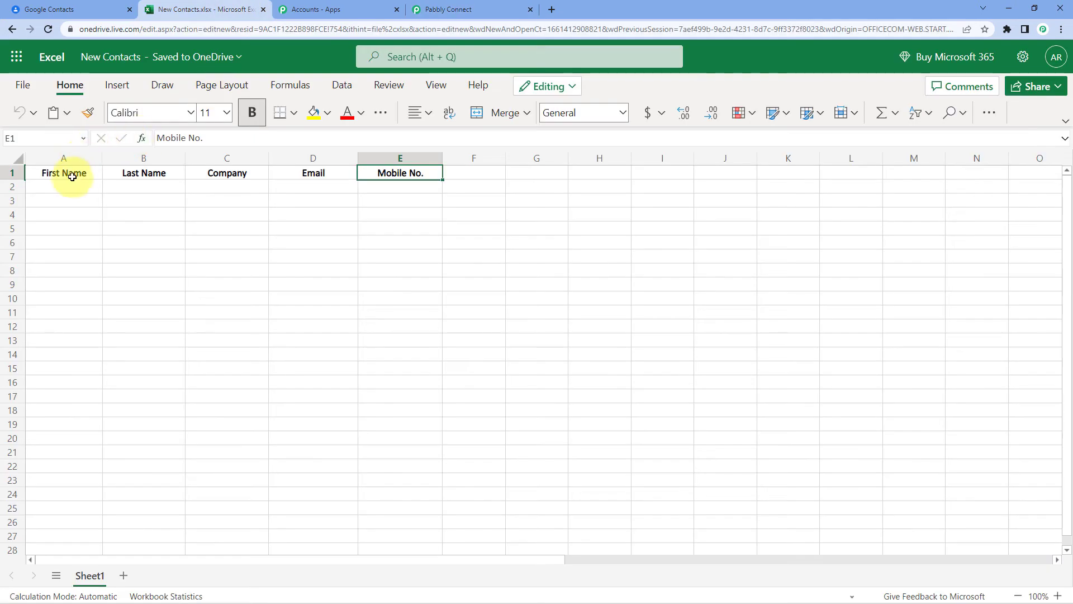
pyautogui.click(66, 186)
pyautogui.click(488, 7)
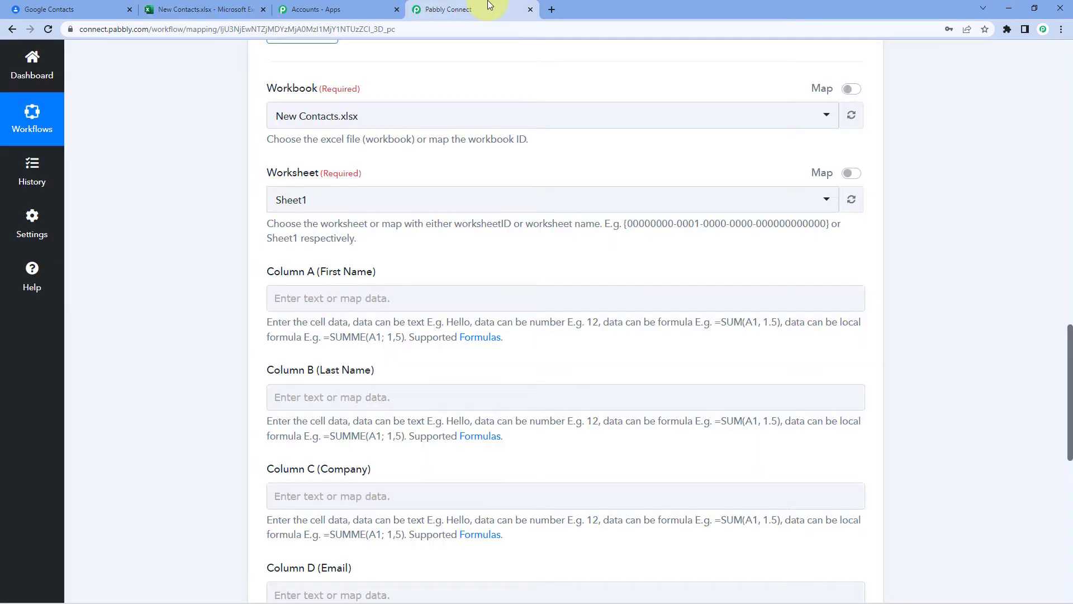
pyautogui.scroll(10, 405, 277)
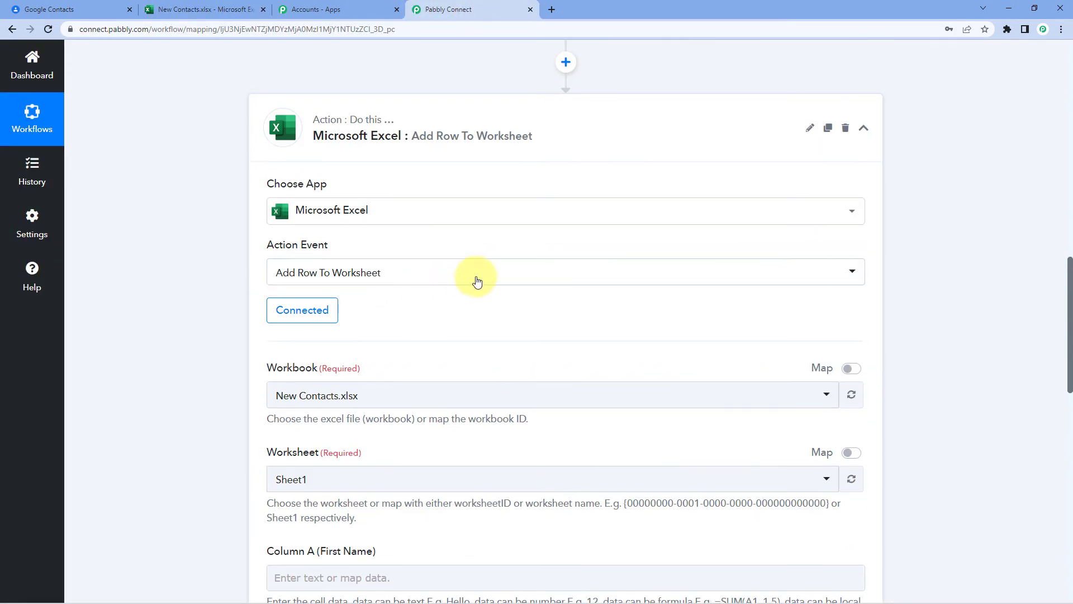
pyautogui.scroll(12, 563, 293)
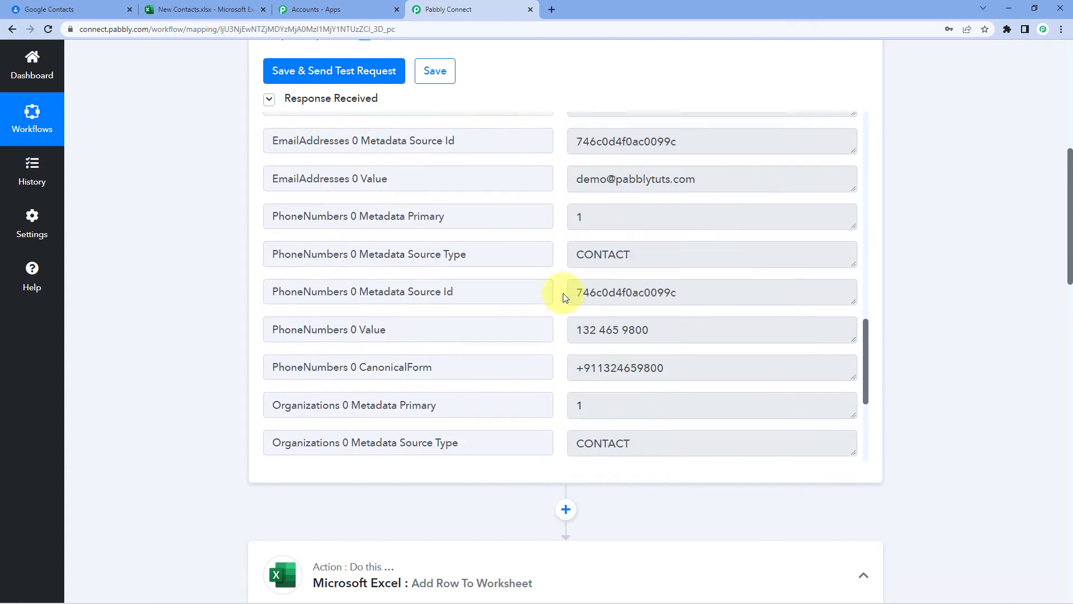
pyautogui.scroll(2, 562, 293)
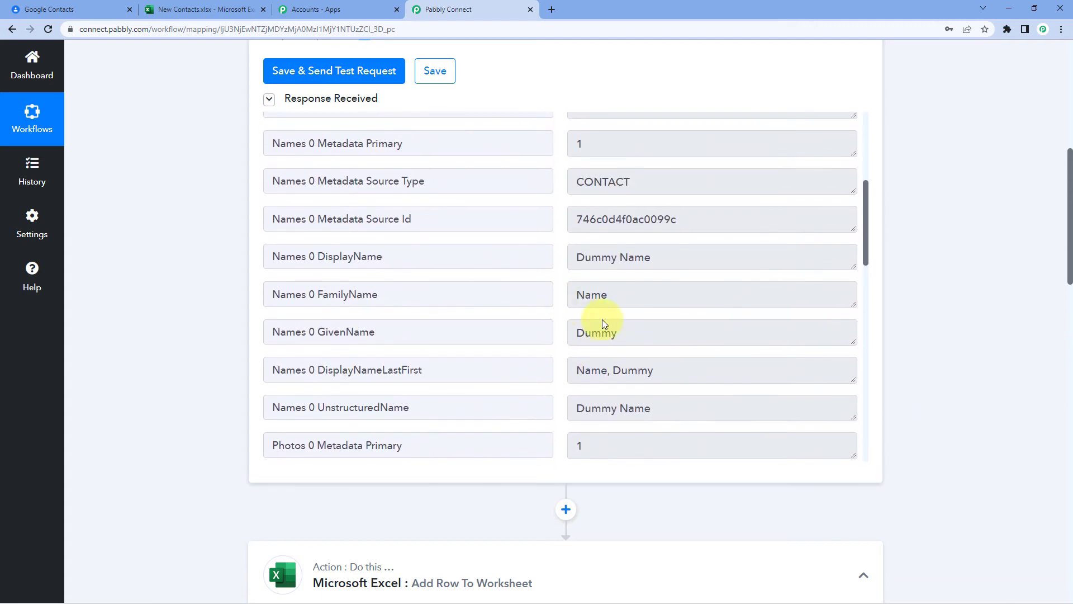
# - Select the GivenName value in the test response, then open Column A's data mapping
pyautogui.click(632, 321)
pyautogui.doubleClick(611, 319)
pyautogui.scroll(-10, 208, 327)
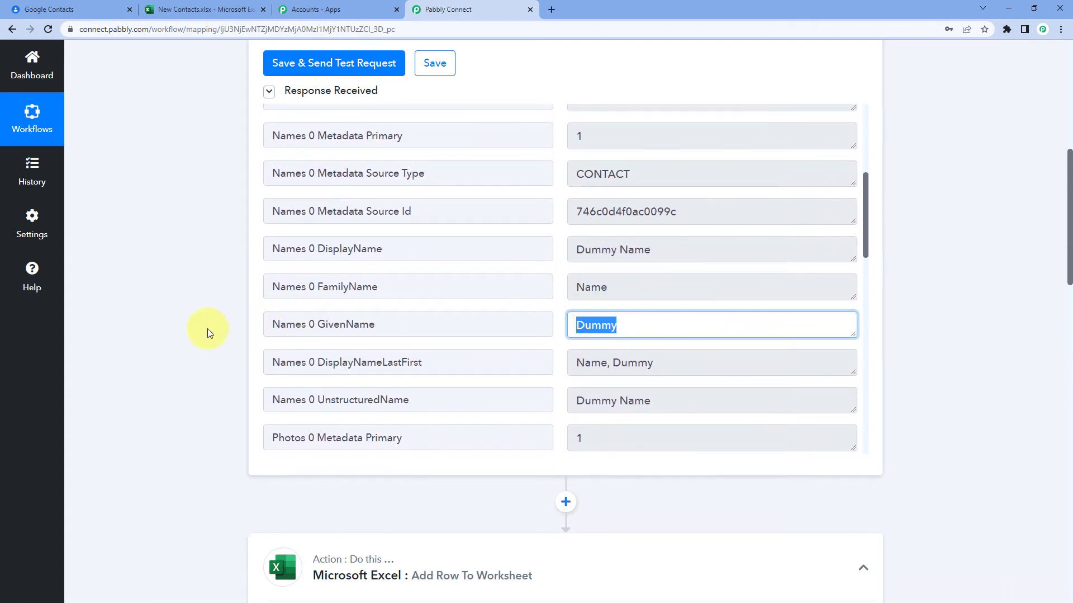
pyautogui.scroll(-2, 208, 318)
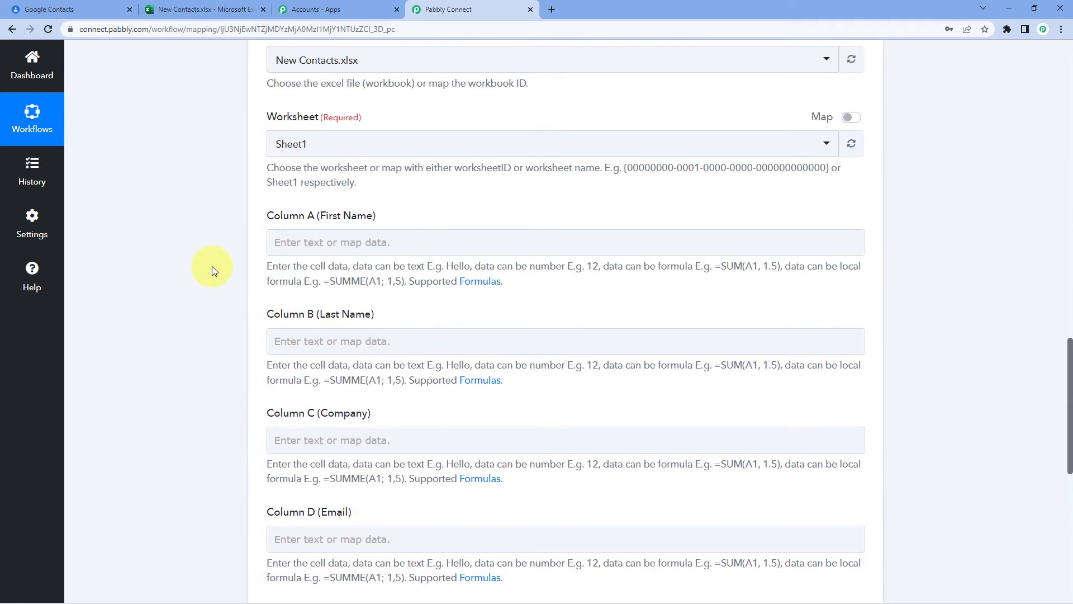
pyautogui.click(285, 243)
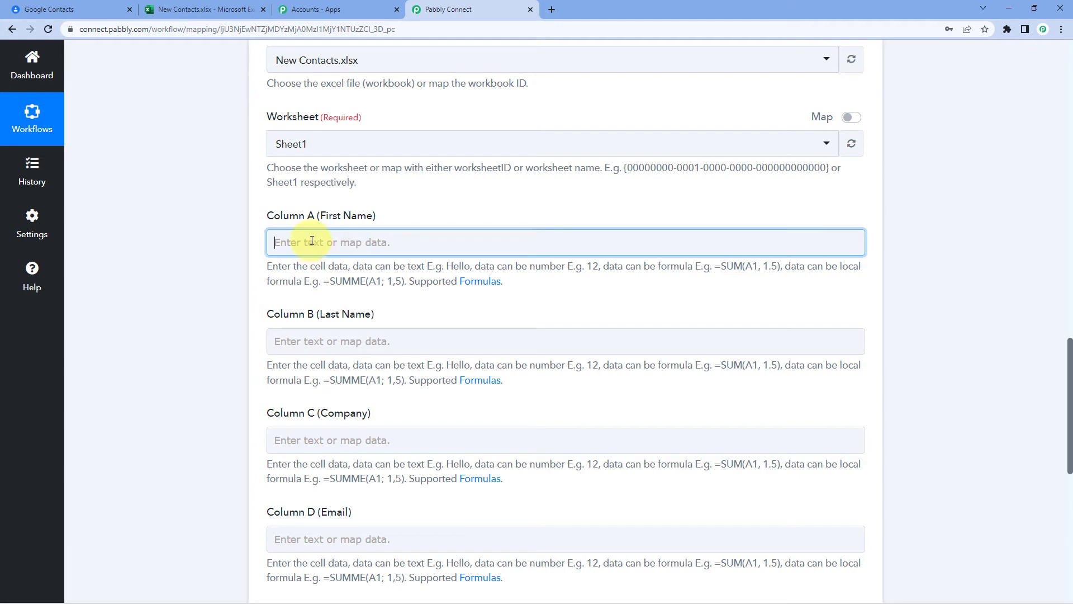
# - Map Google Contacts' Names 0 GivenName (Dummy) into Column A (First Name)
pyautogui.scroll(-1, 224, 244)
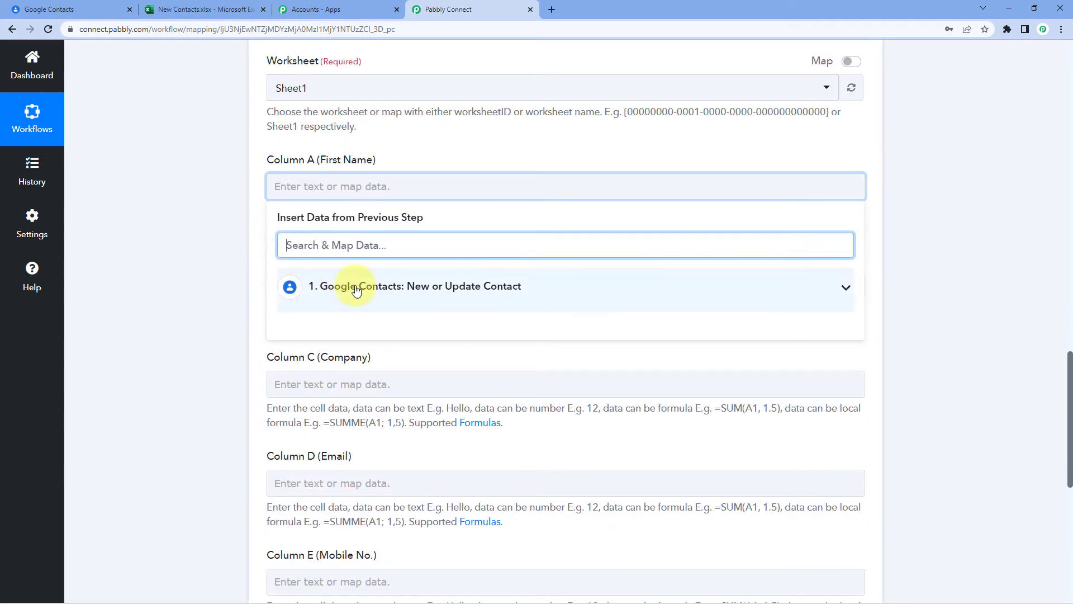
pyautogui.click(356, 290)
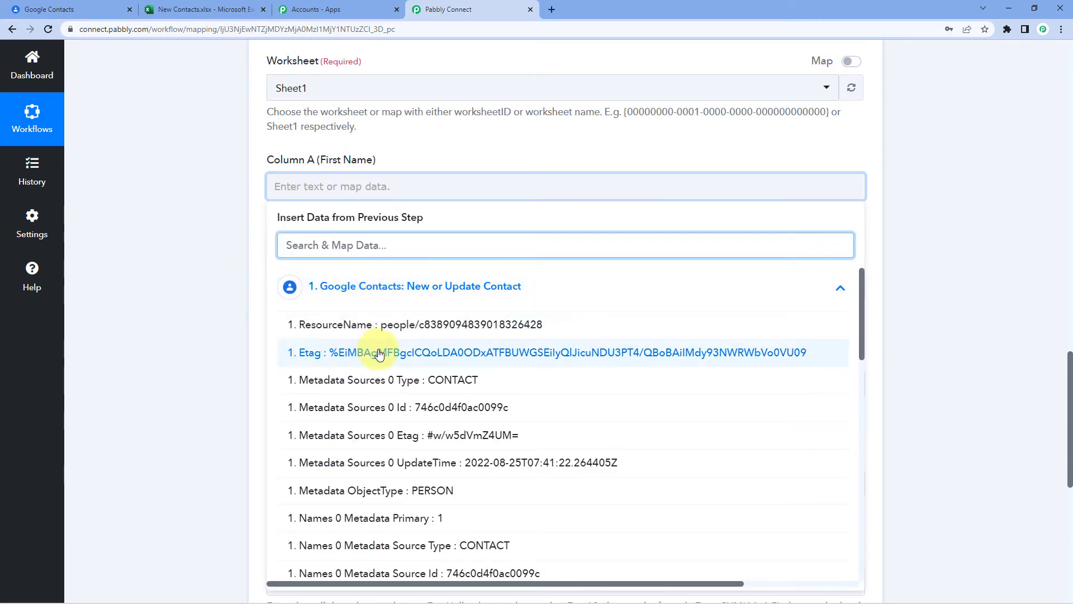
pyautogui.scroll(-4, 379, 352)
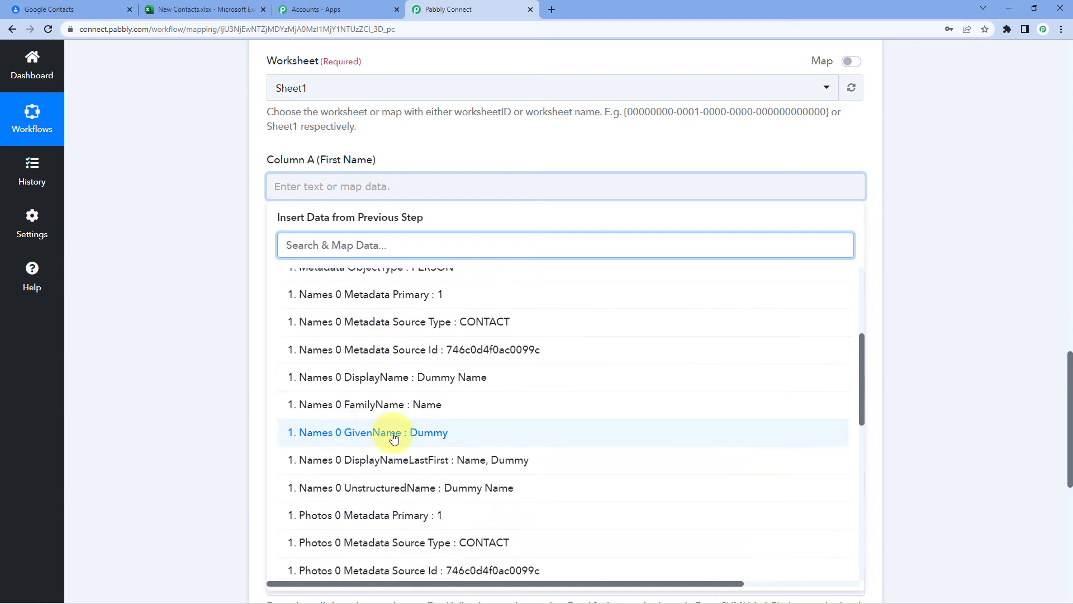
pyautogui.click(391, 439)
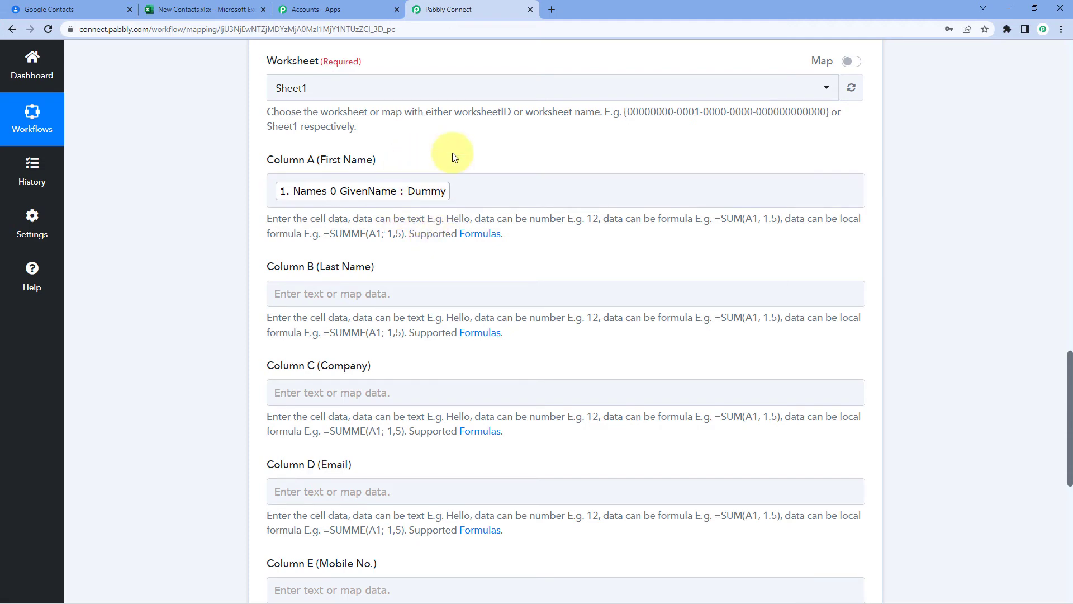
# - Inspect the FamilyName value 'Name' in the Google Contacts test response
pyautogui.scroll(-1, 454, 157)
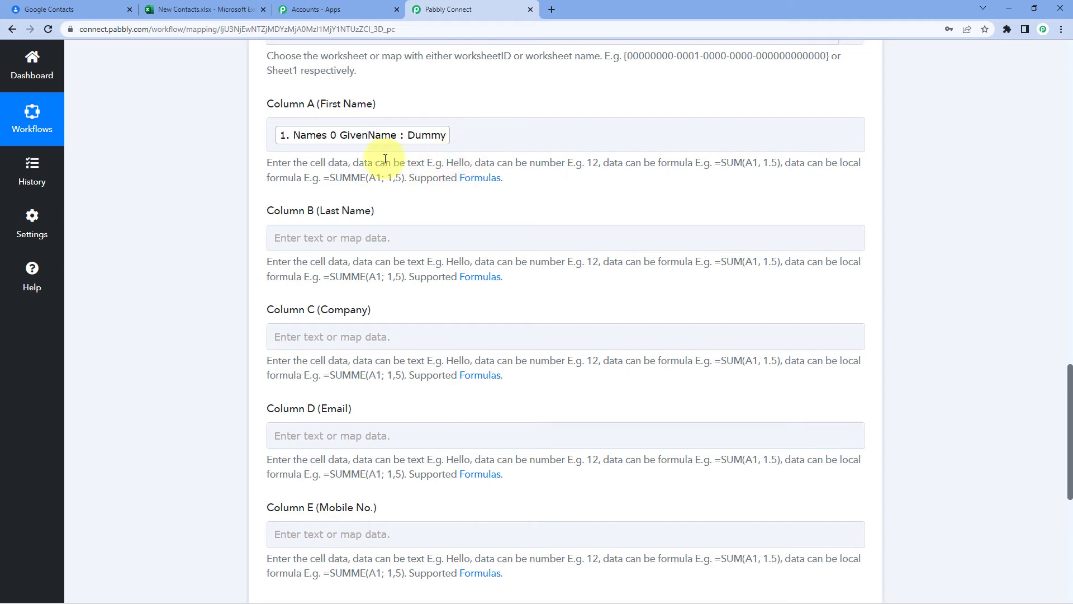
pyautogui.scroll(-1, 408, 205)
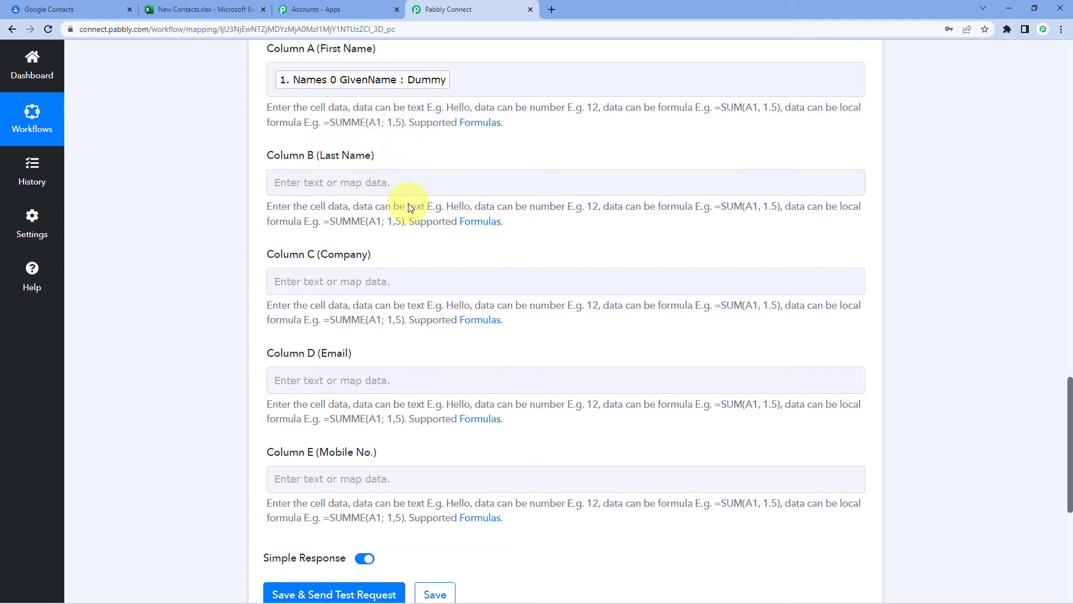
pyautogui.scroll(15, 552, 215)
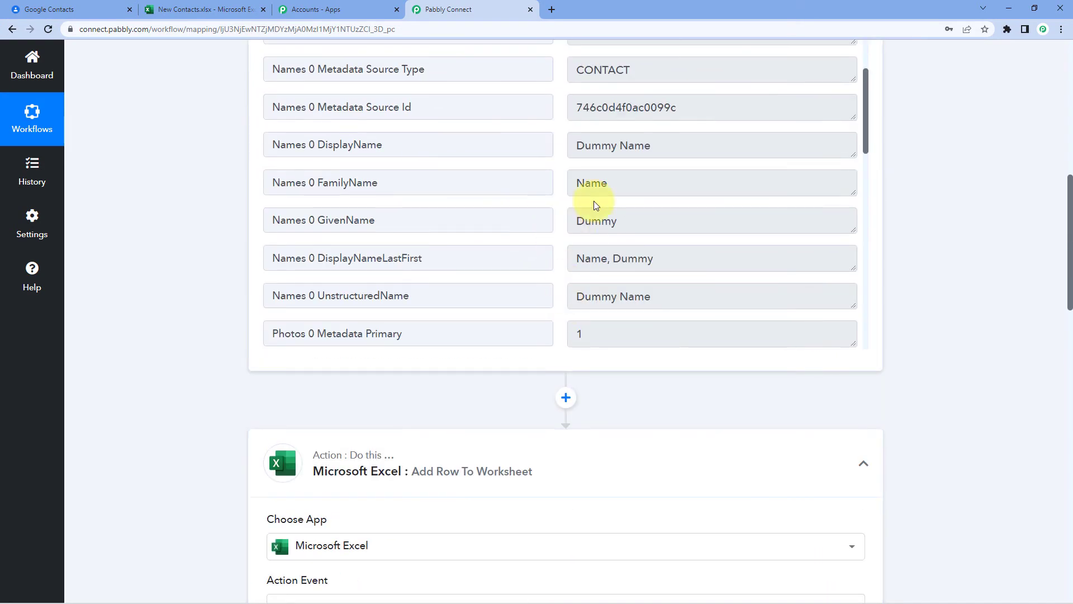
pyautogui.click(570, 182)
pyautogui.doubleClick(565, 182)
pyautogui.scroll(-11, 236, 241)
pyautogui.scroll(-5, 219, 240)
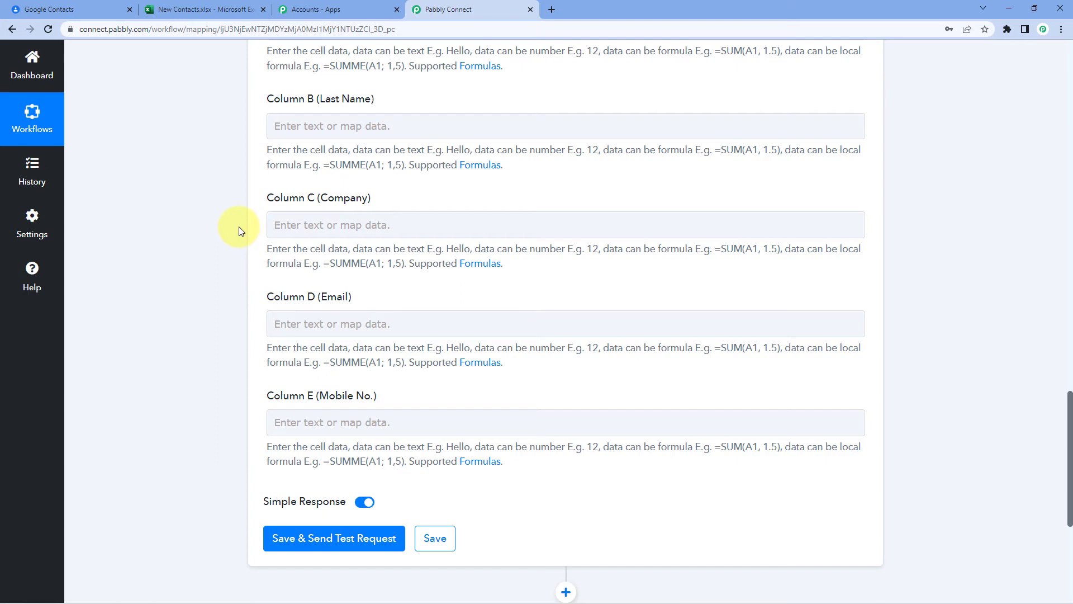
# - Map Names 0 FamilyName into Column B (Last Name)
pyautogui.click(307, 125)
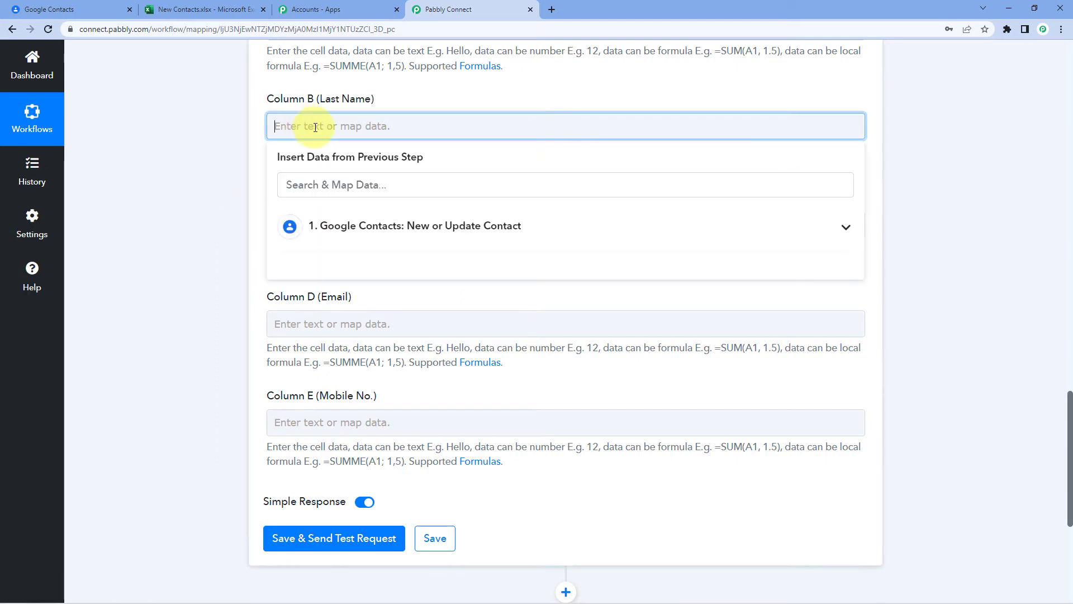
pyautogui.click(348, 231)
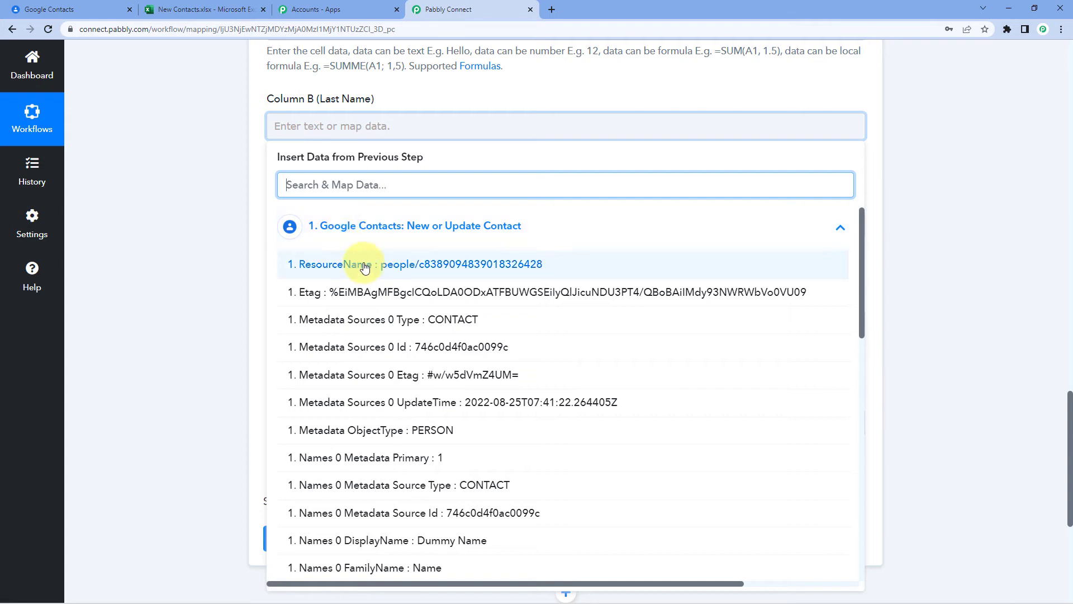
pyautogui.scroll(-3, 367, 268)
pyautogui.scroll(-3, 437, 269)
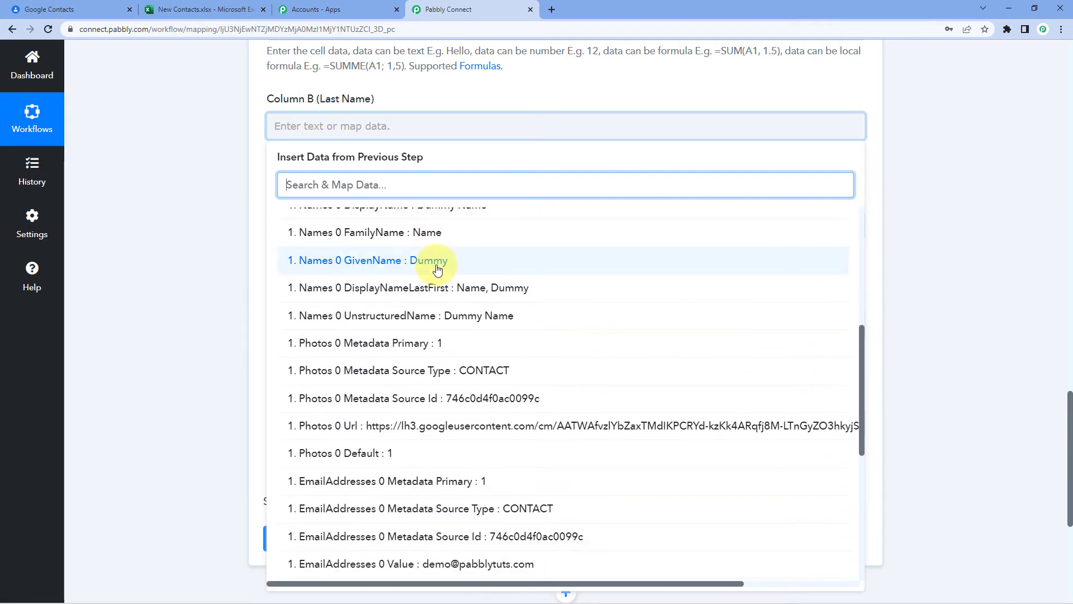
pyautogui.click(444, 230)
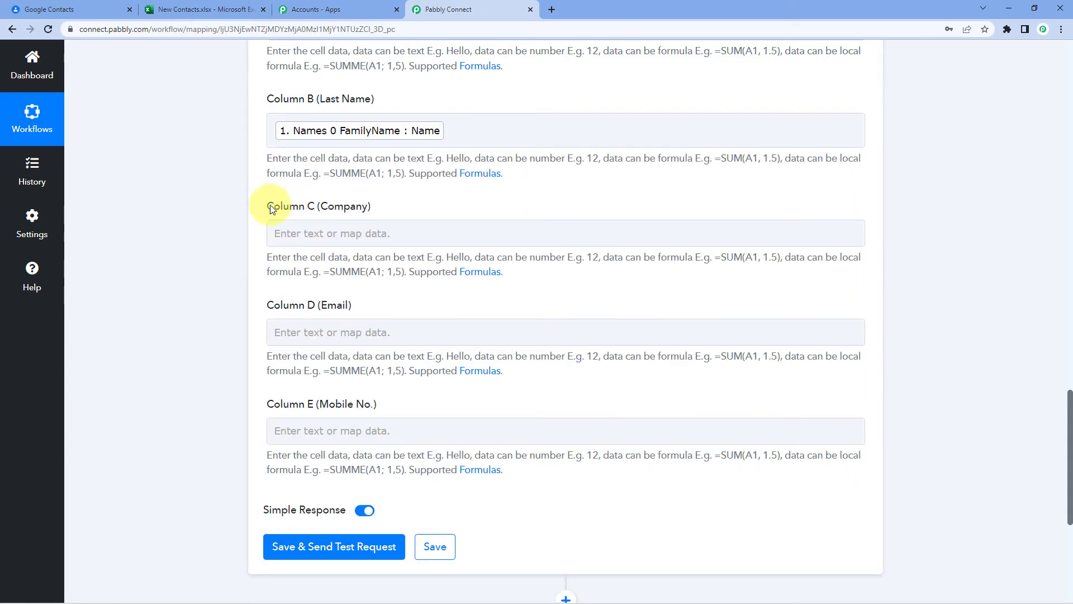
# - Map Organizations 0 Name (Pabbly) into Column C (Company)
pyautogui.click(306, 234)
pyautogui.scroll(-1, 247, 244)
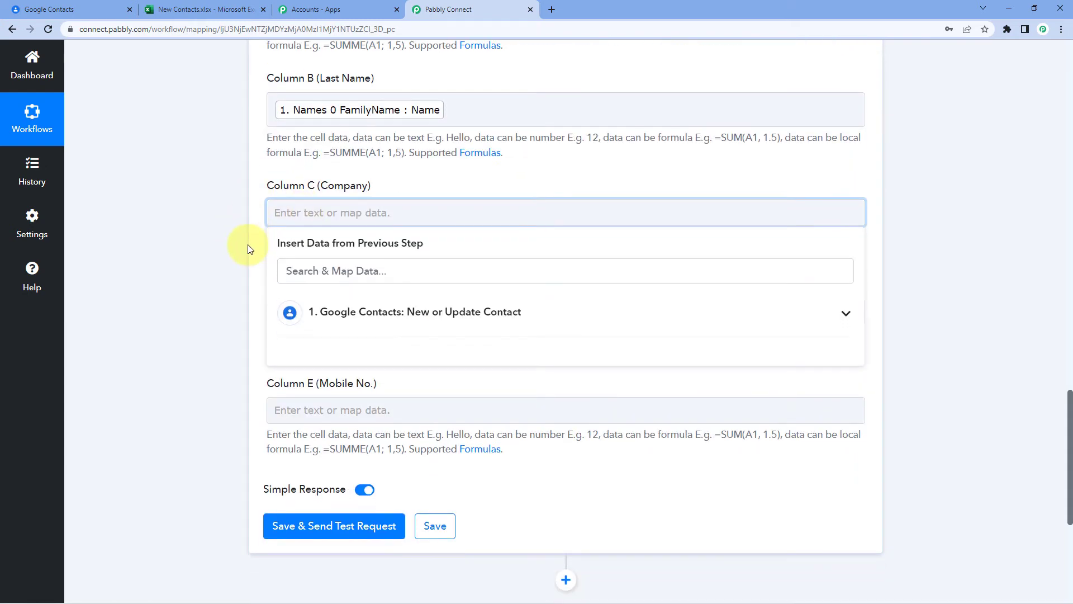
pyautogui.click(367, 278)
pyautogui.scroll(-9, 403, 328)
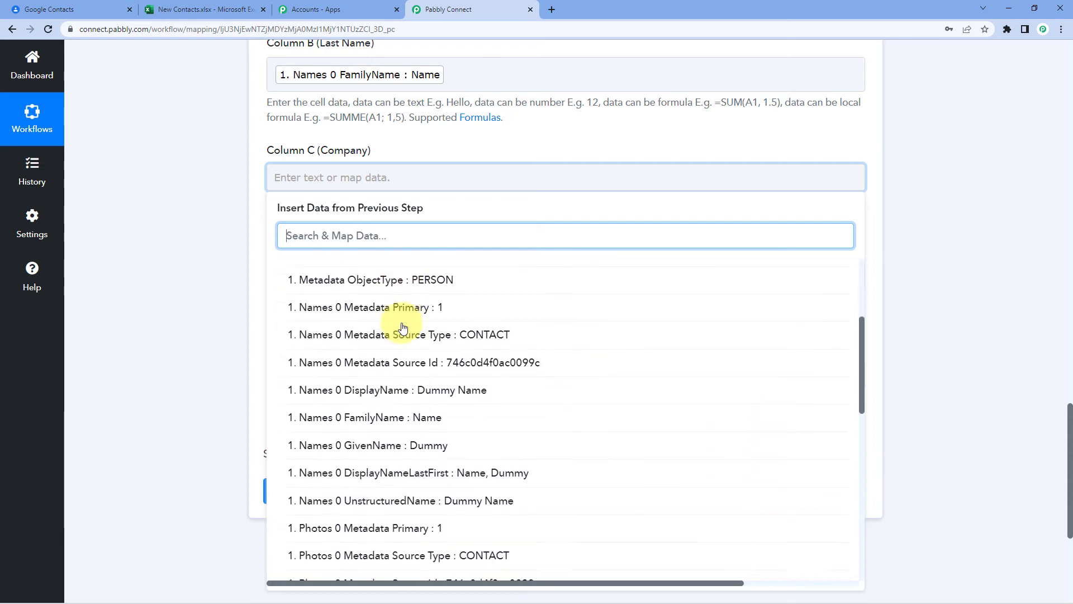
pyautogui.scroll(-5, 402, 328)
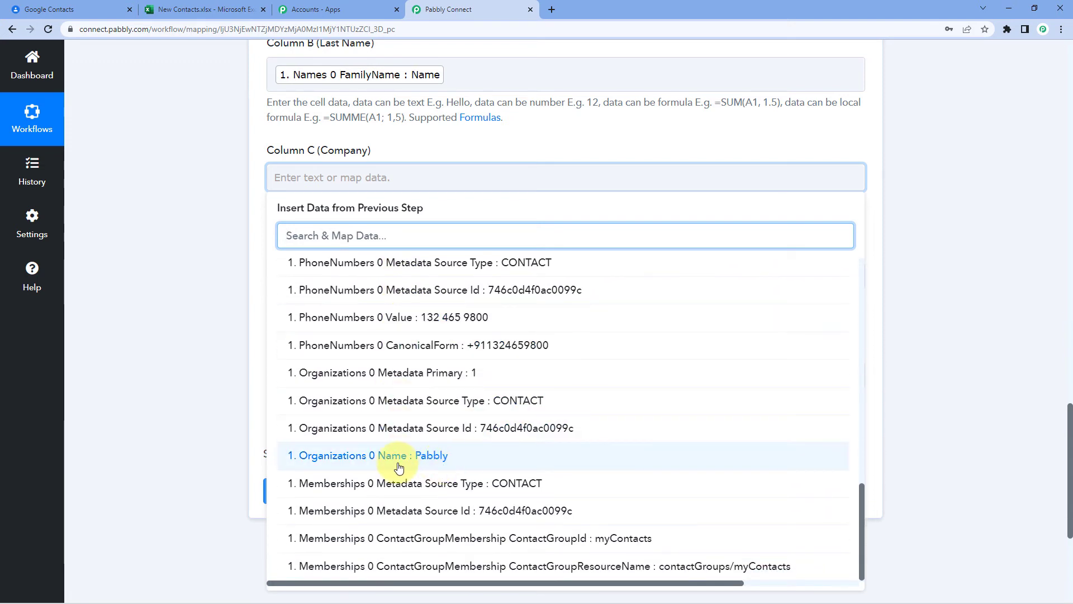
pyautogui.click(357, 455)
pyautogui.click(218, 308)
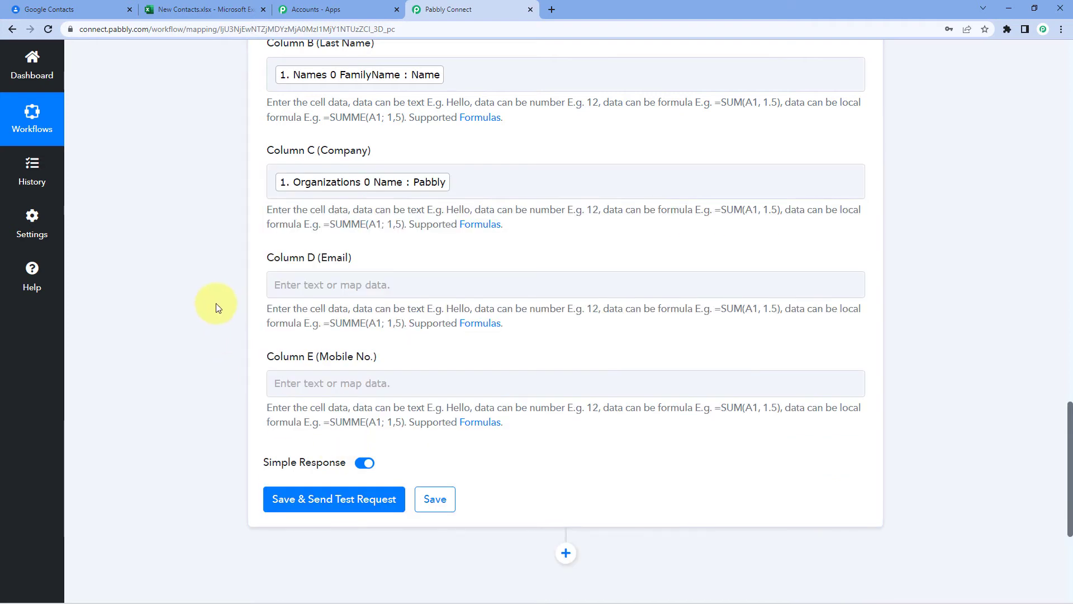
pyautogui.scroll(-1, 262, 279)
# - Map EmailAddresses 0 Value into Column D (Email)
pyautogui.click(321, 229)
pyautogui.click(337, 330)
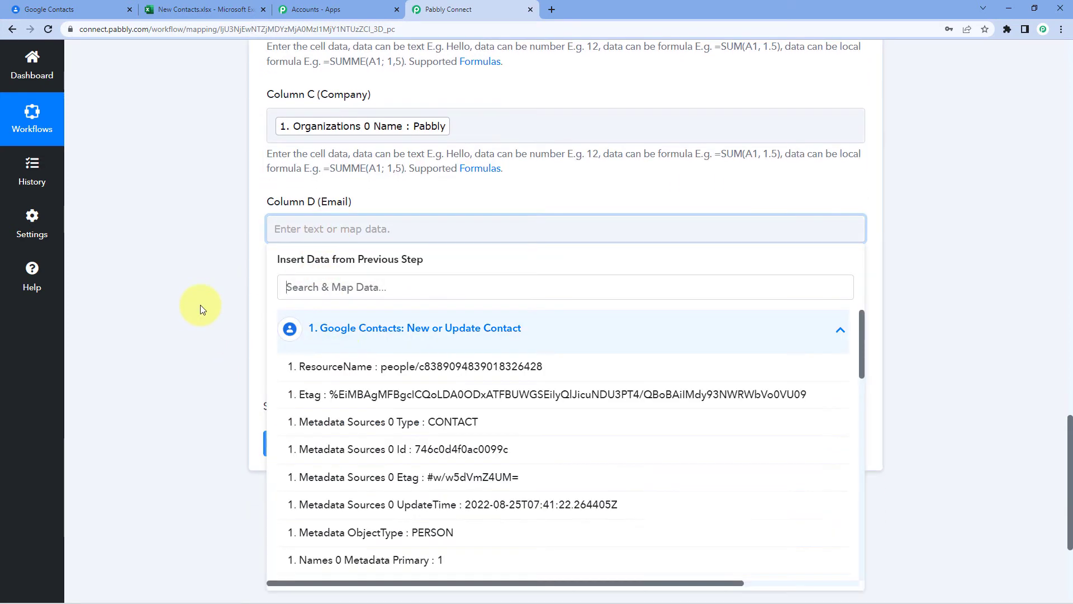
pyautogui.scroll(-5, 283, 307)
pyautogui.scroll(-4, 394, 307)
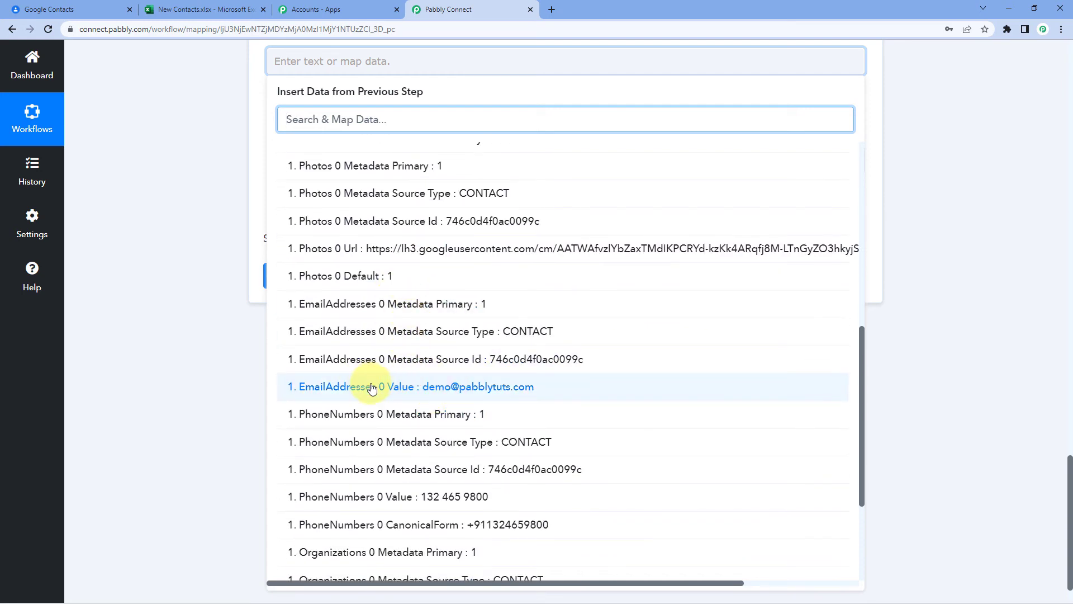
pyautogui.click(387, 384)
# - Map PhoneNumbers 0 CanonicalForm into Column E (Mobile No.)
pyautogui.click(323, 172)
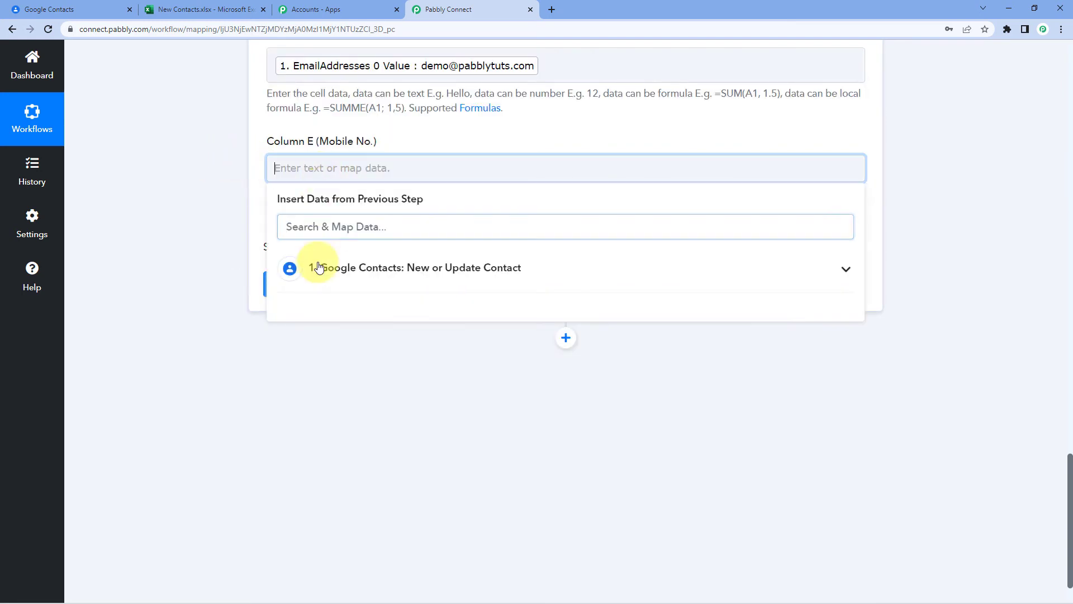
pyautogui.click(319, 269)
pyautogui.scroll(-3, 478, 416)
pyautogui.scroll(-8, 478, 410)
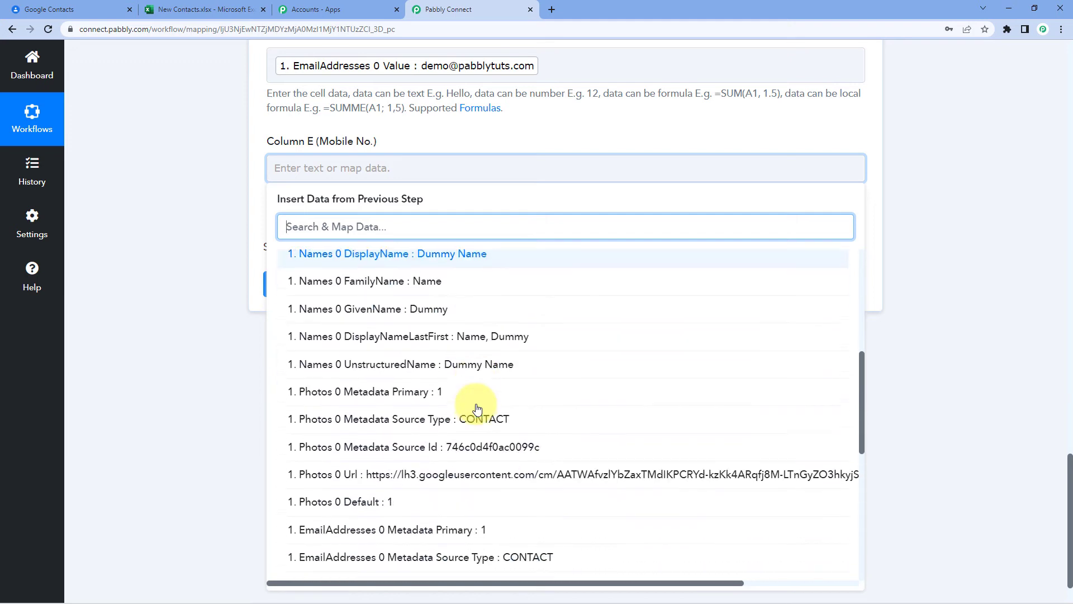
pyautogui.scroll(-2, 478, 409)
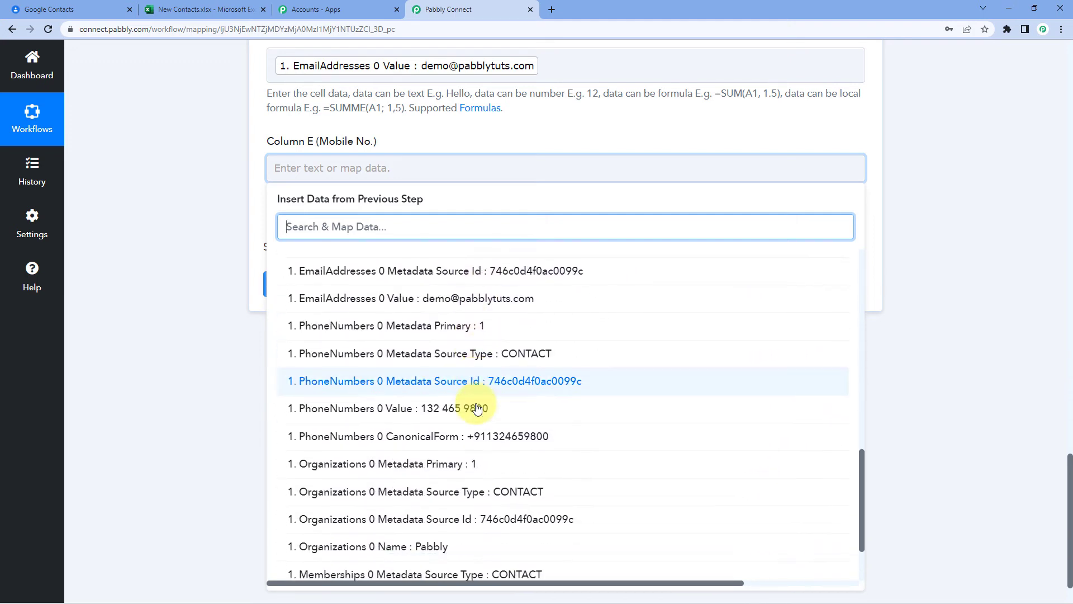
pyautogui.click(450, 358)
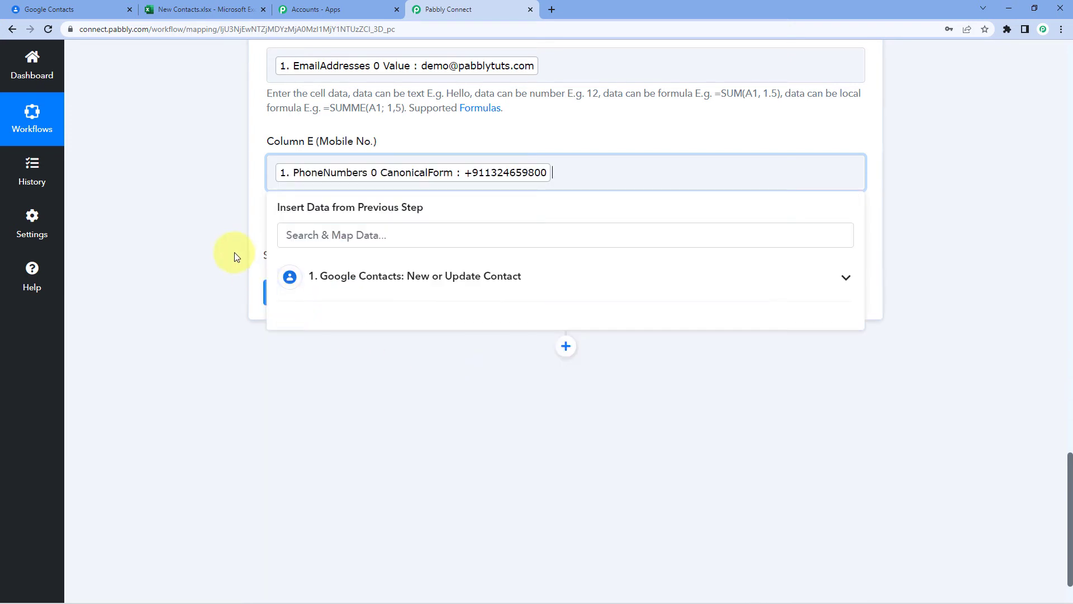
pyautogui.click(234, 253)
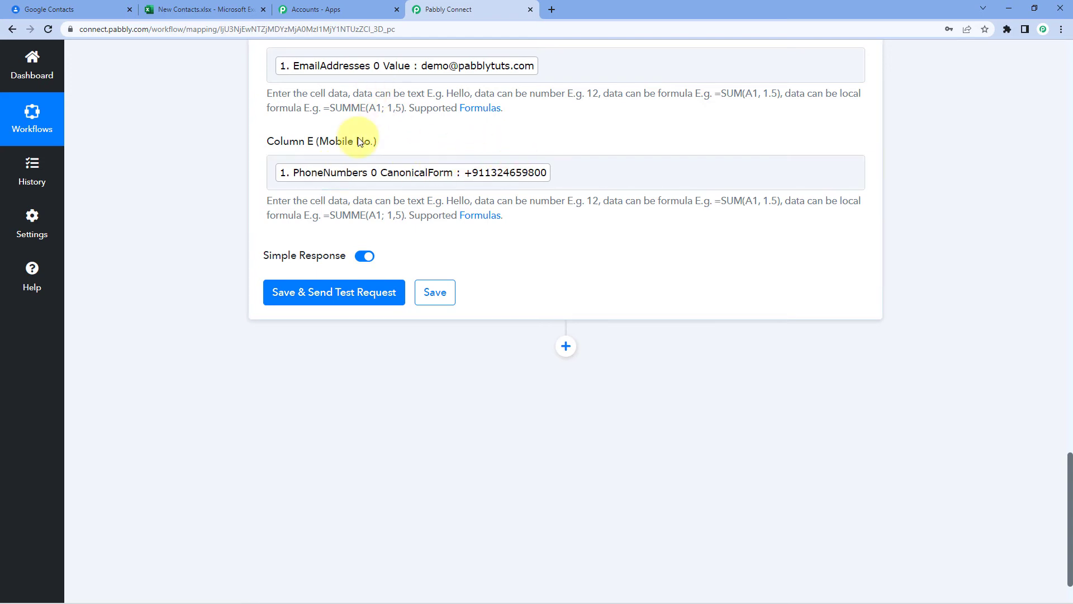
# - Save the Excel action's mapping and send a test request
pyautogui.scroll(7, 391, 146)
pyautogui.scroll(-5, 246, 252)
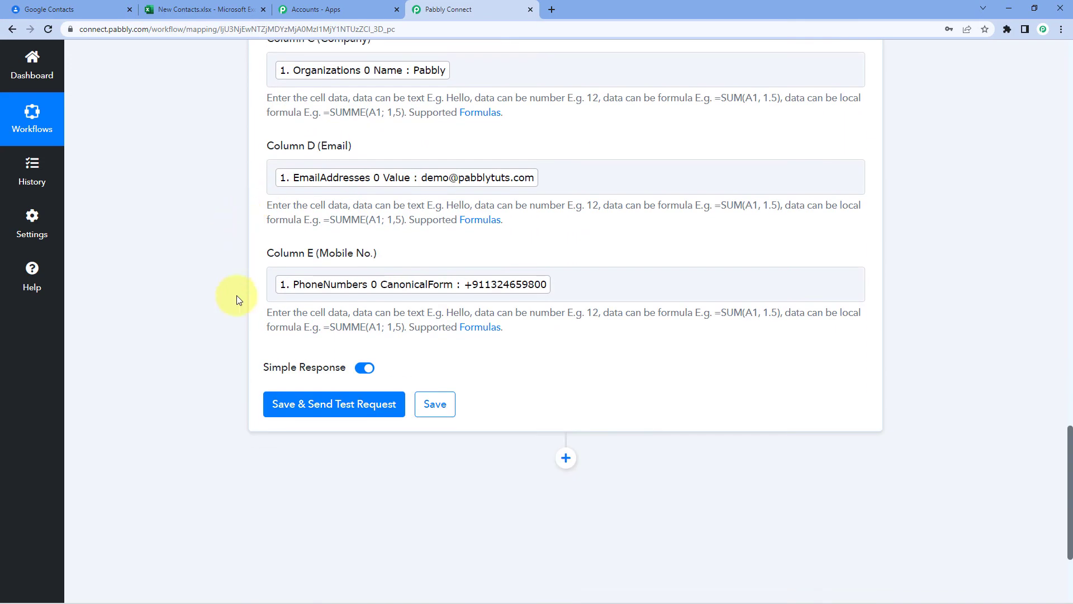
pyautogui.click(324, 407)
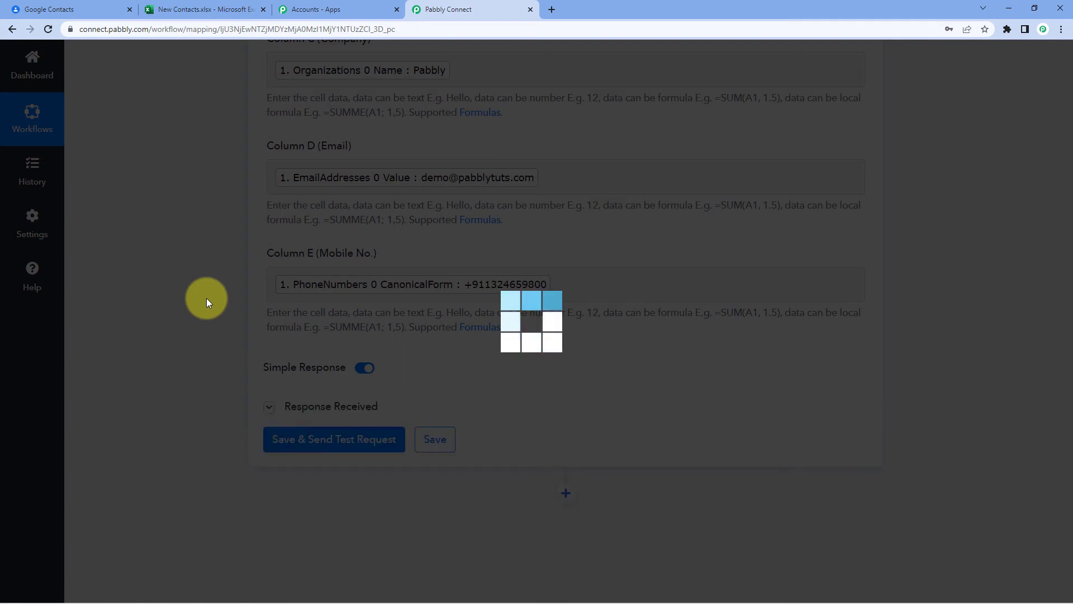
# - Review the test response returning Dummy, Name, Pabbly, e-mail, phone and range A2:E2
pyautogui.scroll(-1, 206, 297)
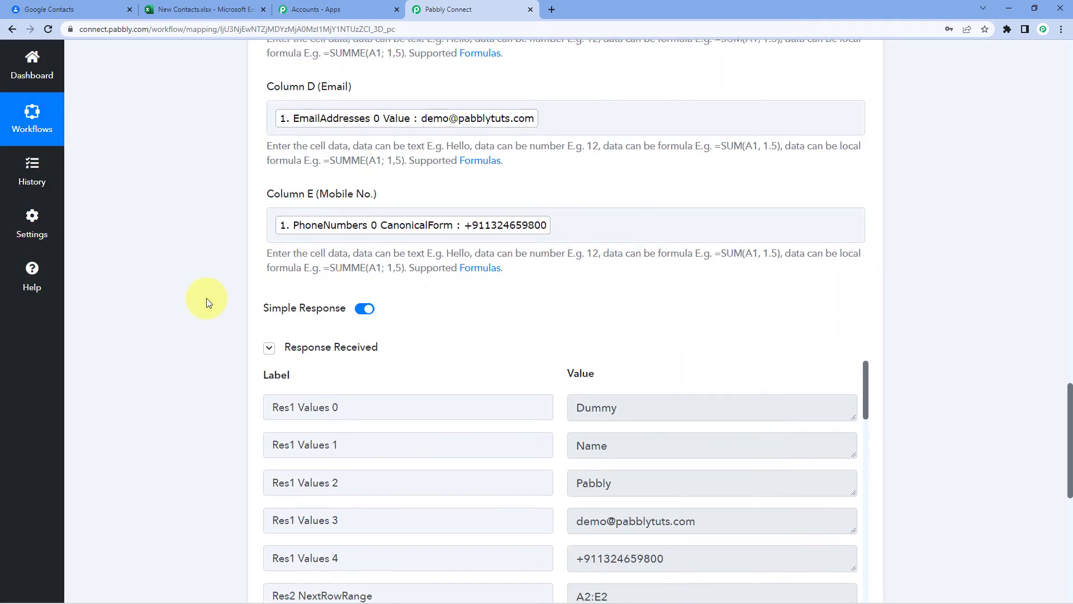
pyautogui.scroll(-2, 206, 297)
pyautogui.scroll(-1, 206, 298)
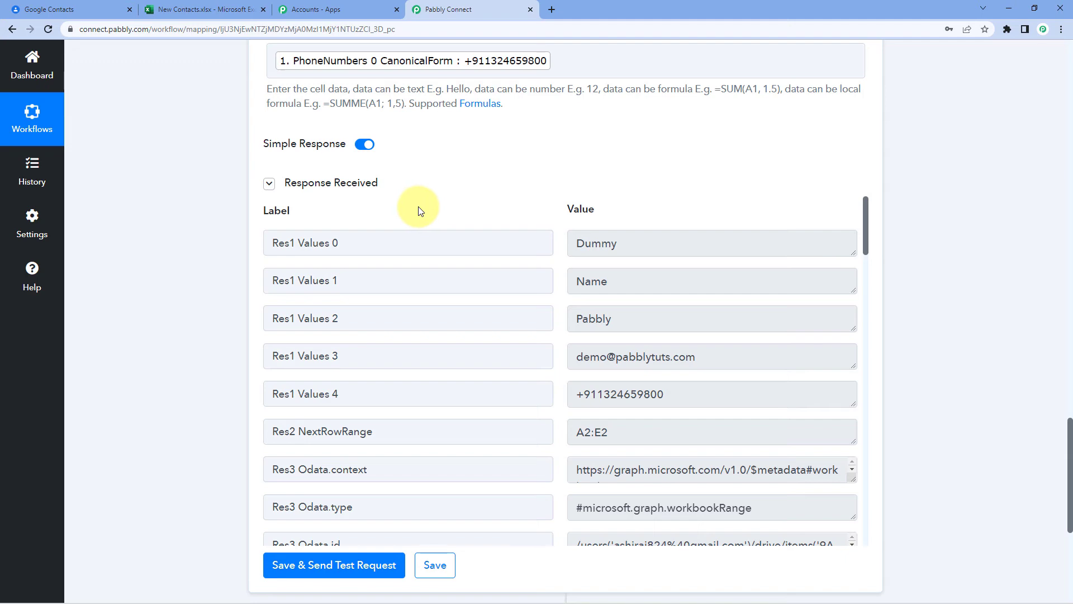
pyautogui.scroll(7, 364, 235)
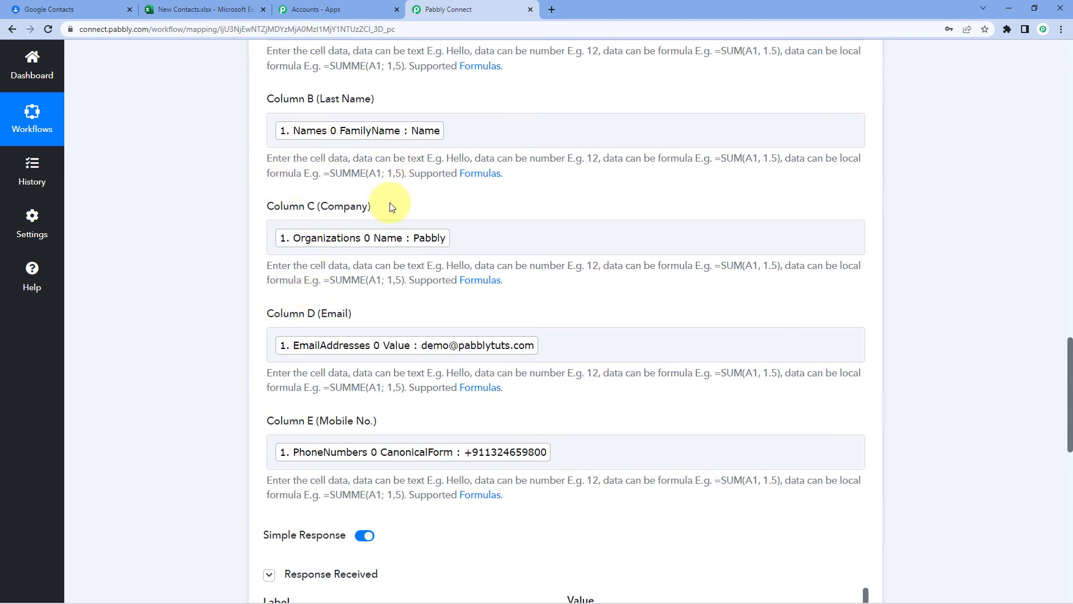
# - View the dummy test contact in Google Contacts, then go to New Contacts.xlsx
pyautogui.click(92, 6)
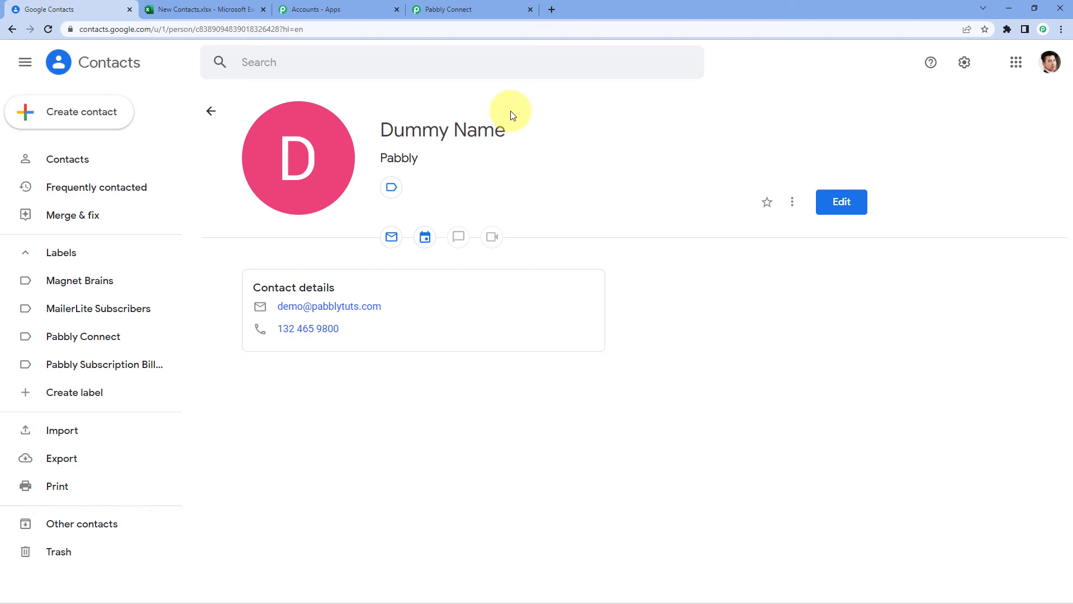
pyautogui.click(207, 9)
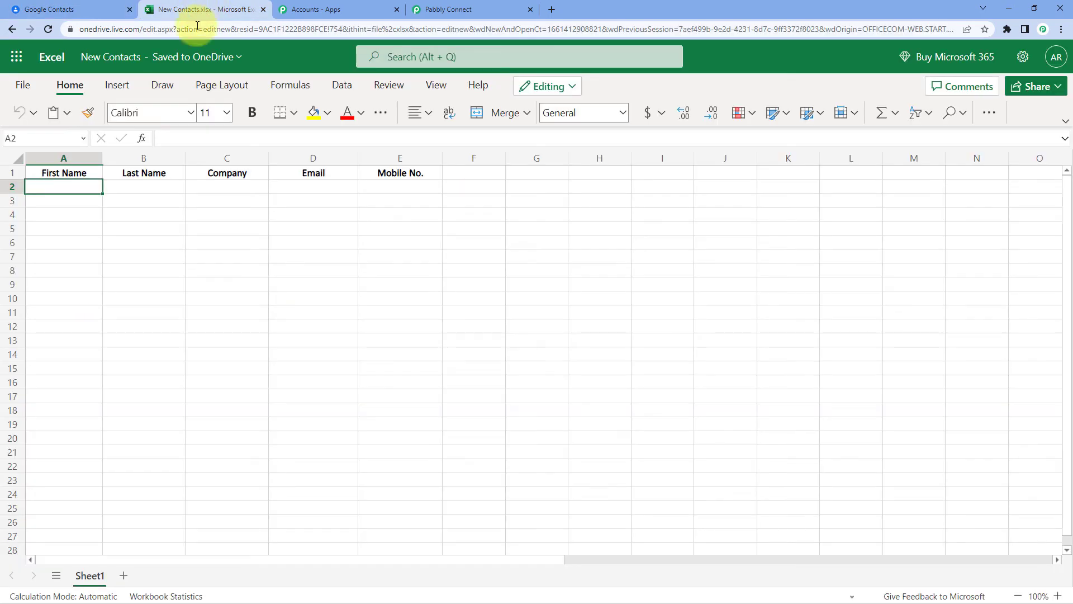
# - Reload the New Contacts workbook and widen columns D and E to show e-mail and mobile number
pyautogui.click(48, 29)
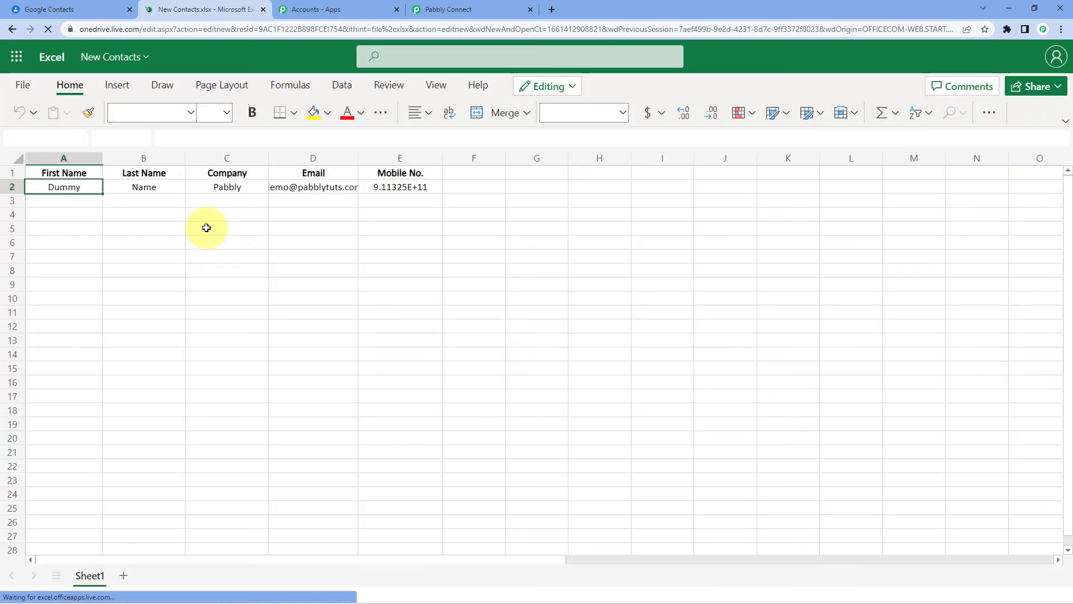
pyautogui.click(397, 187)
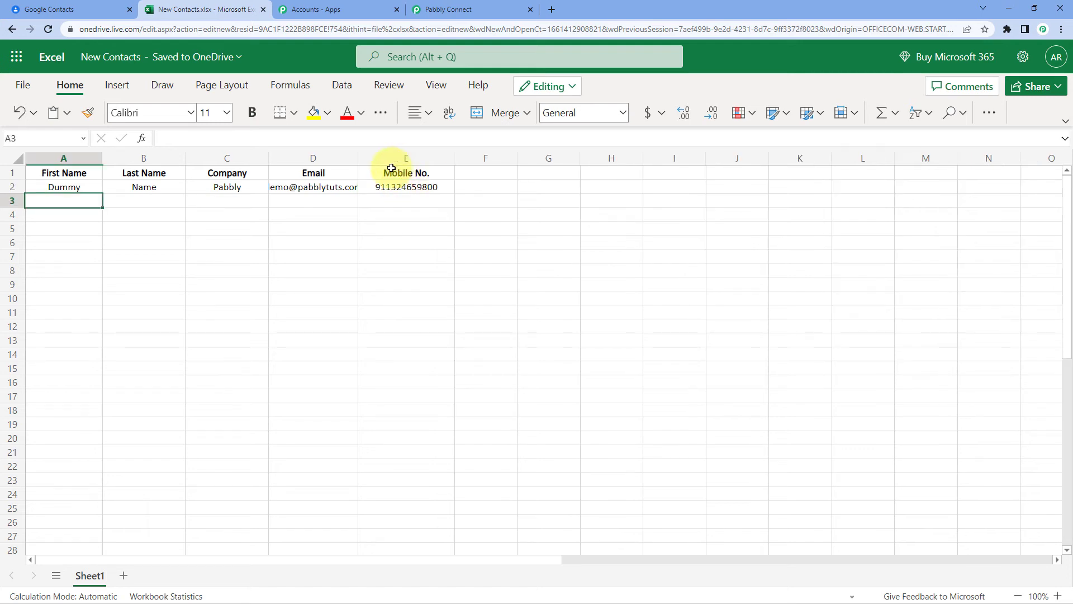
pyautogui.click(234, 187)
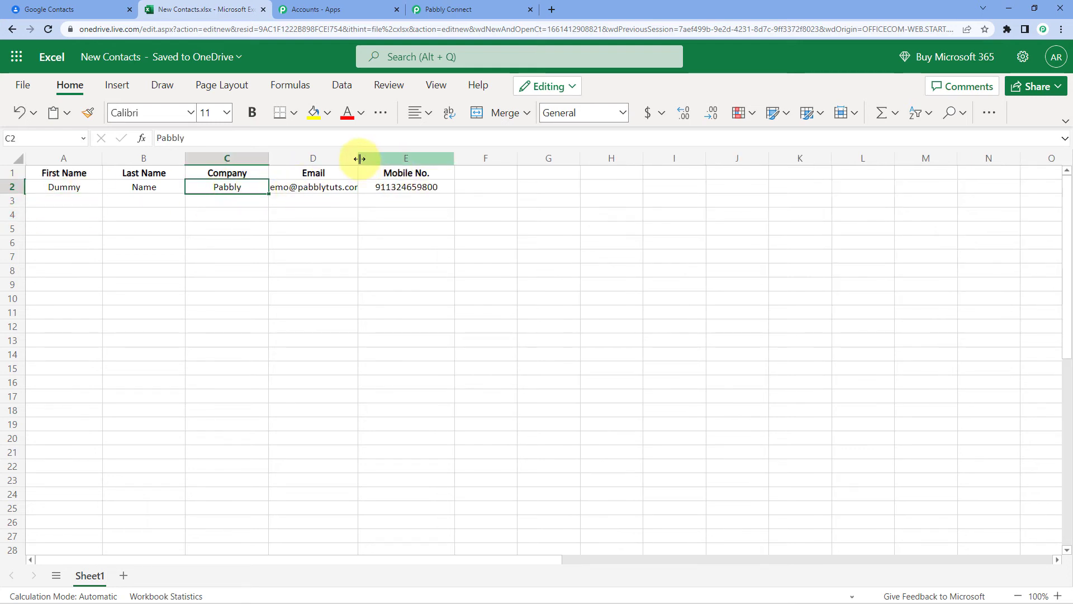
pyautogui.moveTo(358, 156); pyautogui.dragTo(382, 157)
pyautogui.click(329, 206)
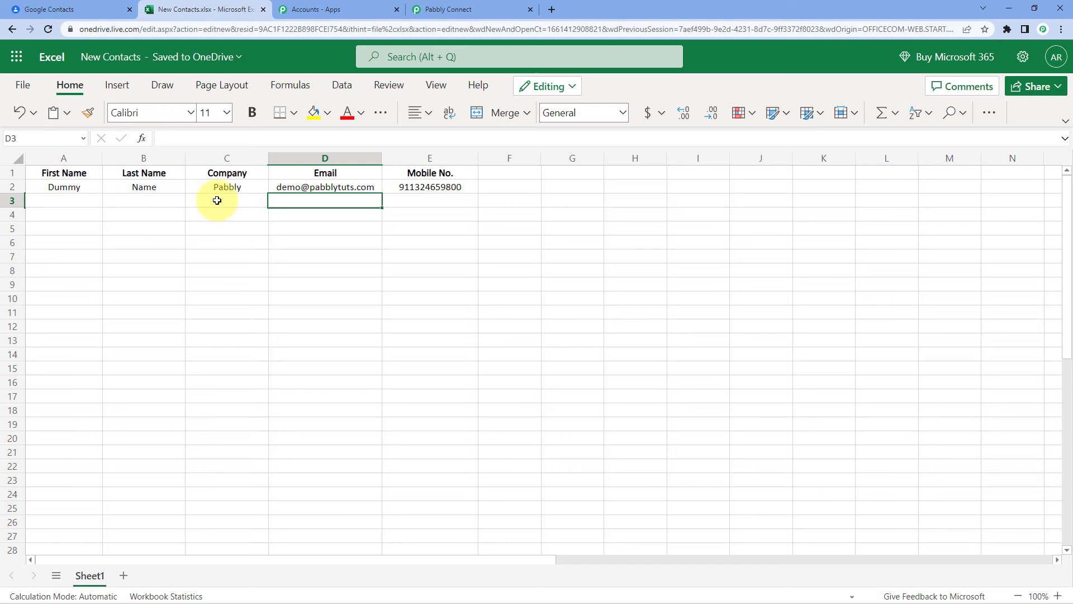
# - Check the test contact's values in cells A2 through E2 against Google Contacts
pyautogui.click(67, 186)
pyautogui.click(144, 185)
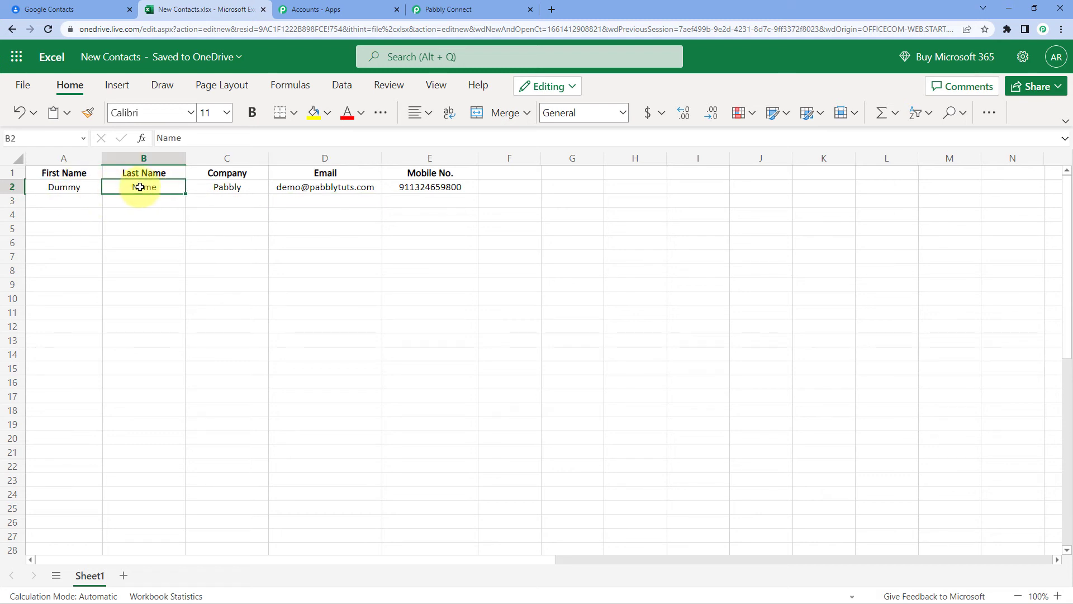
pyautogui.click(215, 187)
pyautogui.click(315, 190)
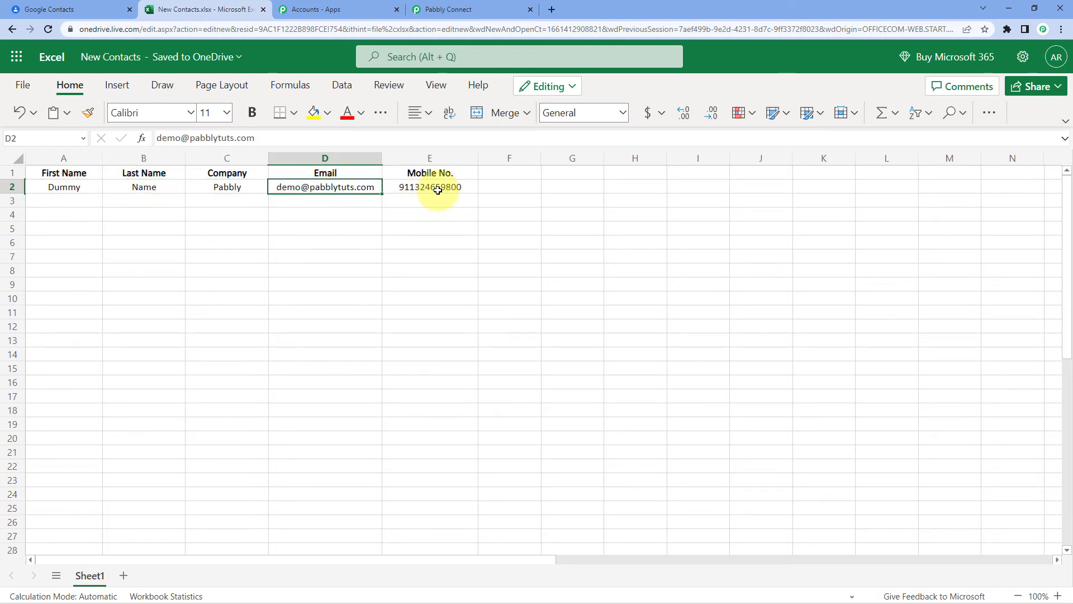
pyautogui.click(437, 187)
pyautogui.click(345, 204)
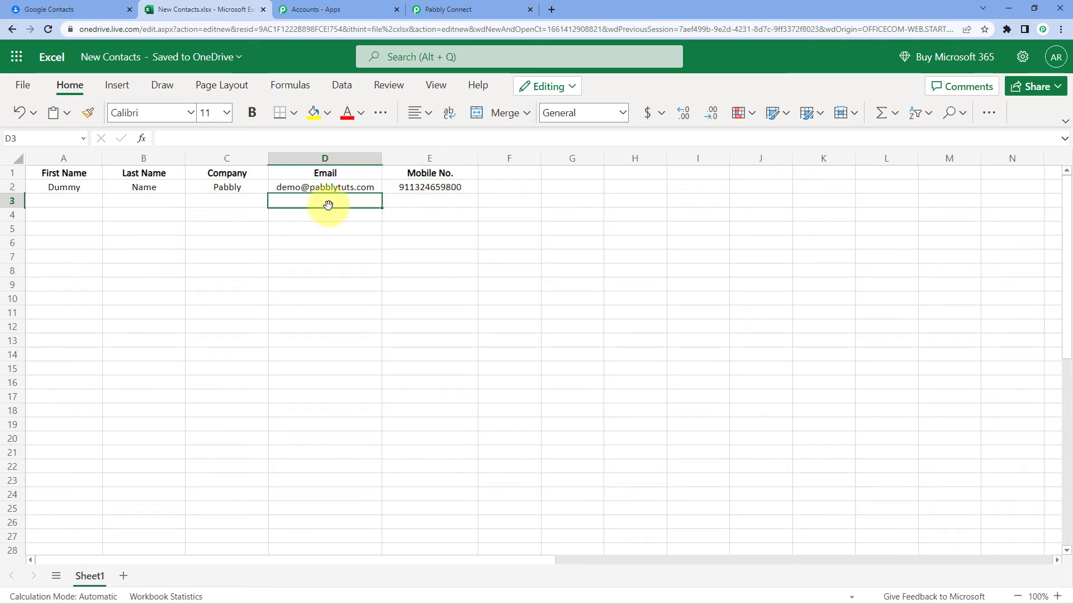
pyautogui.click(83, 10)
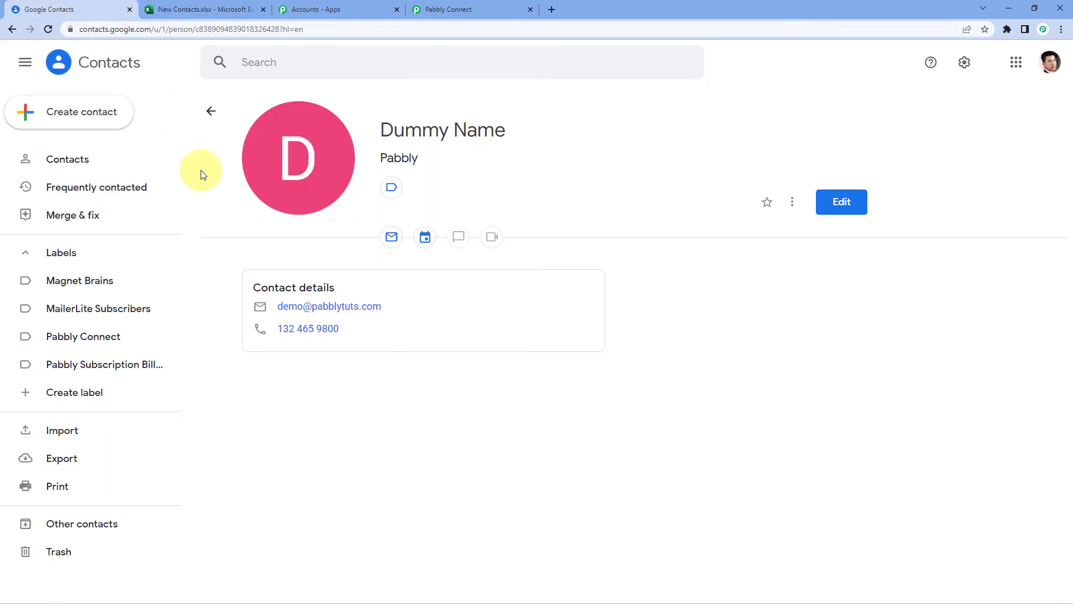
# - Compare the Google Contacts entry with spreadsheet row 2, then return to Pabbly Connect
pyautogui.click(201, 10)
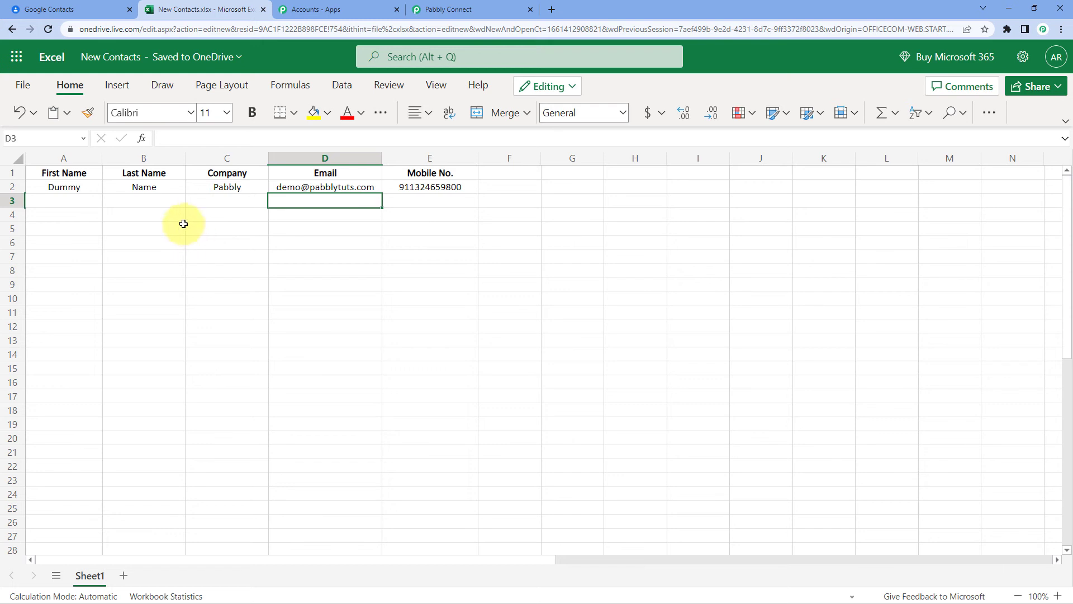
pyautogui.click(96, 7)
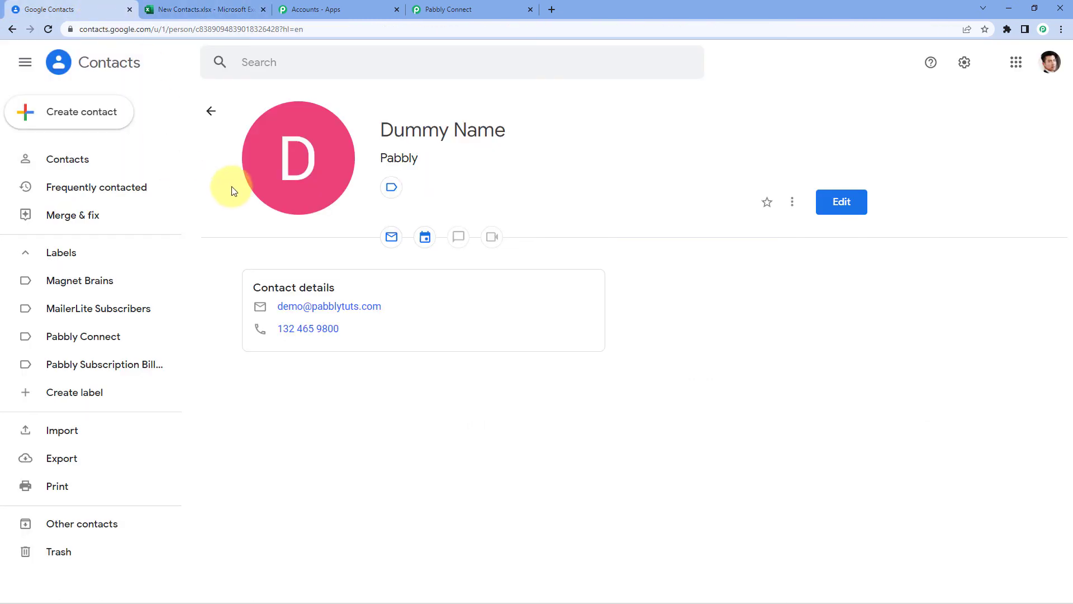
pyautogui.click(195, 7)
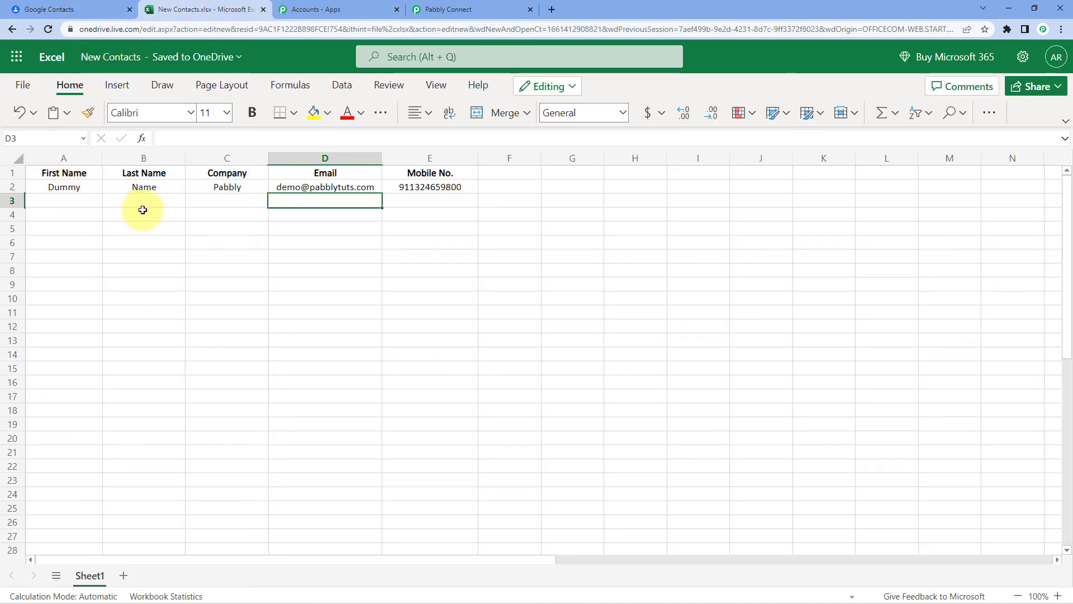
pyautogui.click(431, 7)
pyautogui.scroll(13, 782, 201)
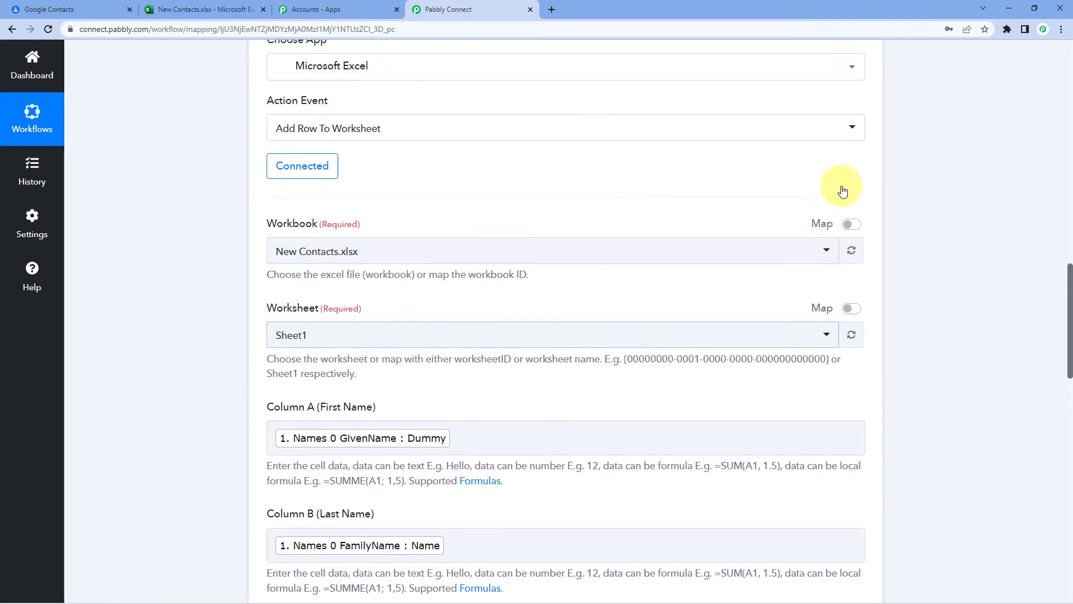
# - Collapse the Excel action and Google Contacts trigger cards to show the workflow overview
pyautogui.click(863, 237)
pyautogui.scroll(6, 922, 230)
pyautogui.scroll(10, 905, 232)
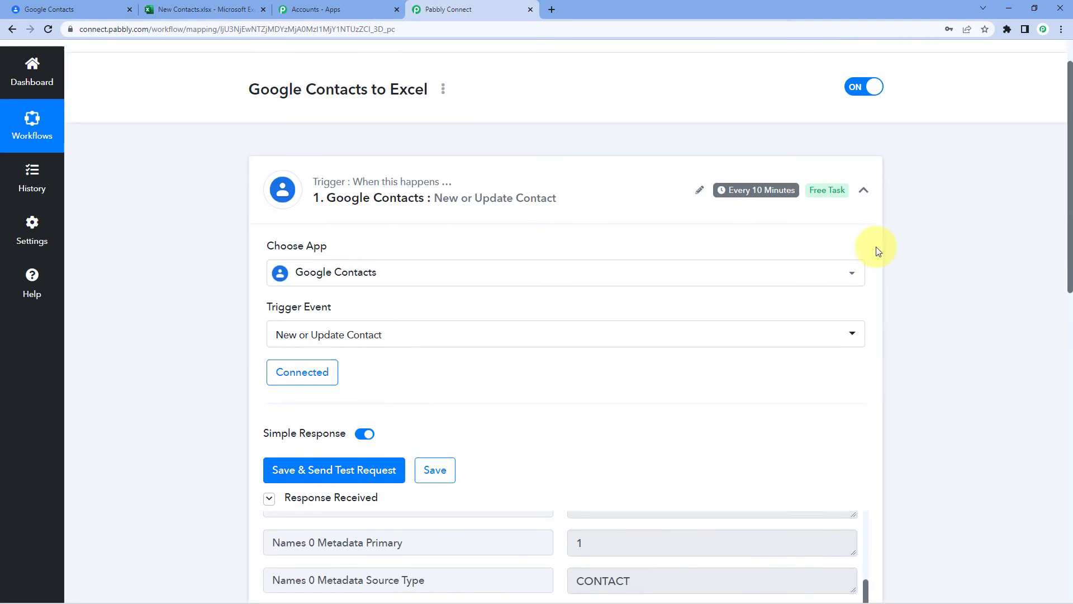
pyautogui.click(864, 237)
pyautogui.scroll(-1, 162, 213)
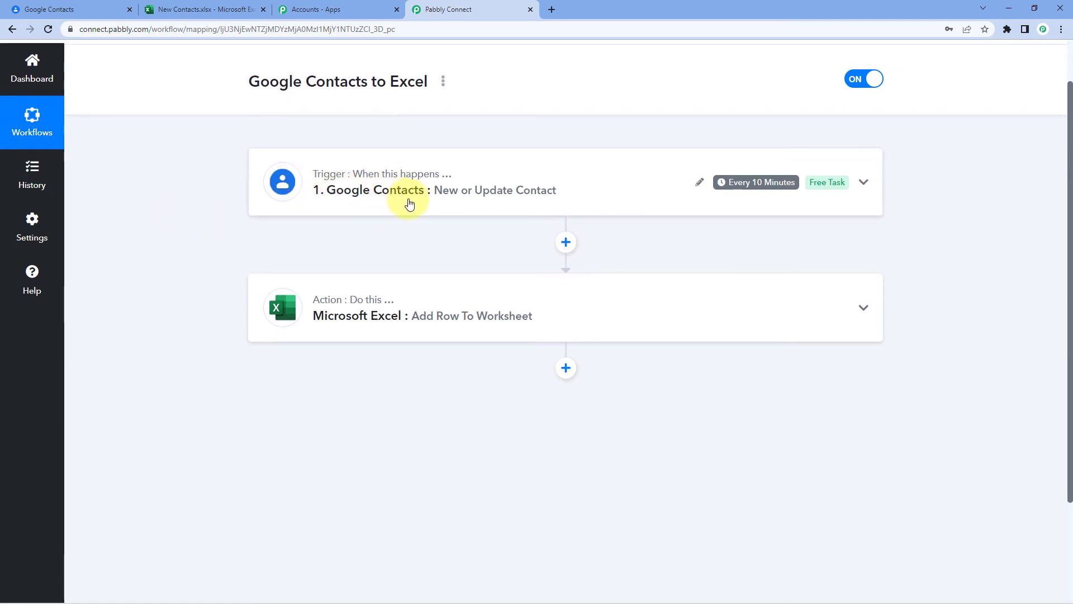
pyautogui.moveTo(754, 192)
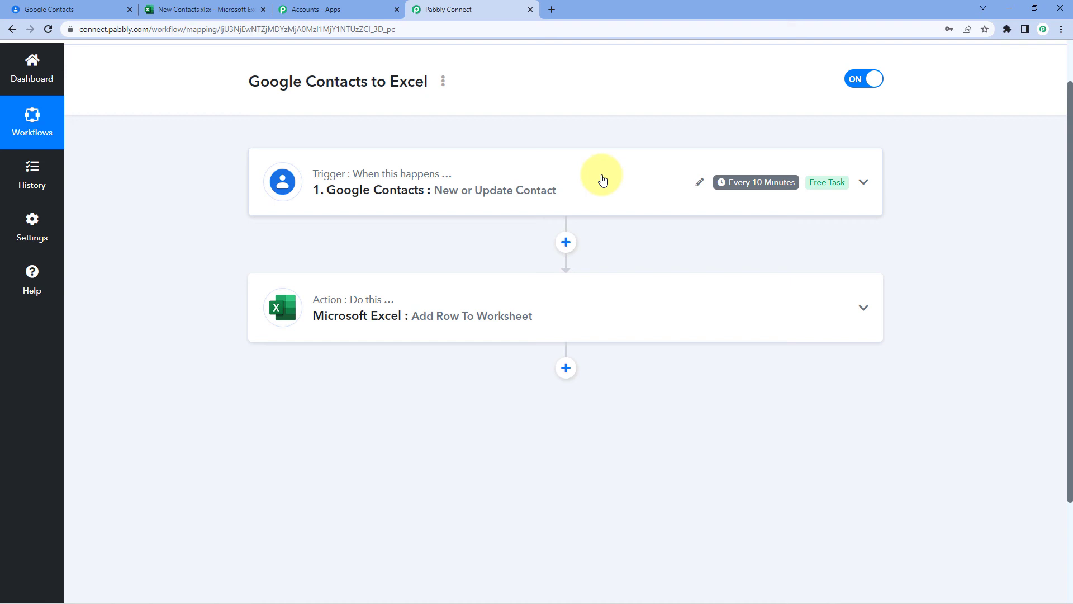
pyautogui.click(185, 9)
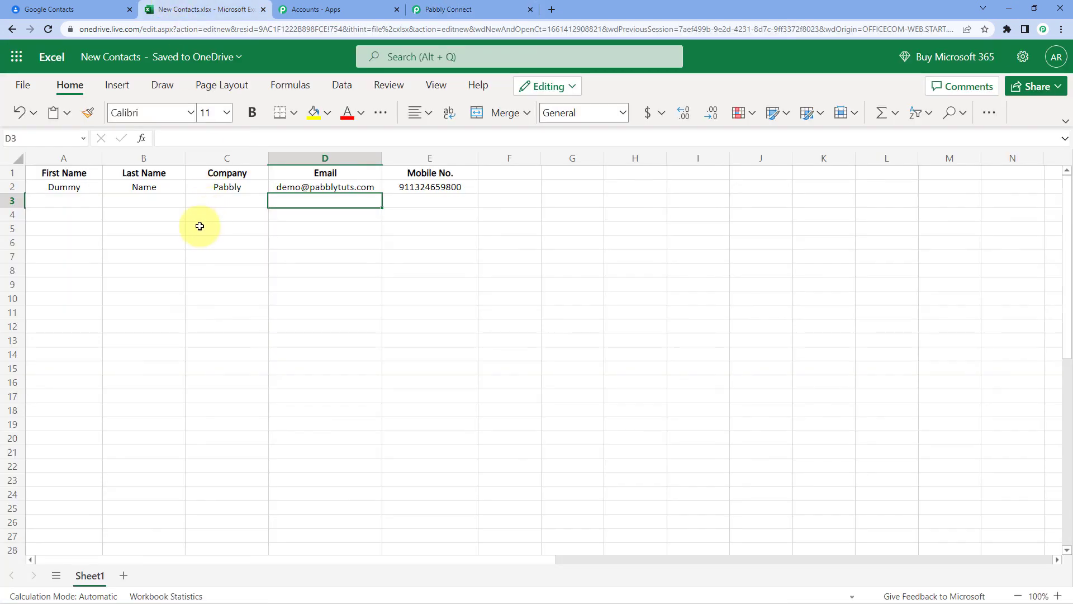
# - Go back to the Google Contacts to Excel workflow in Pabbly Connect
pyautogui.click(444, 9)
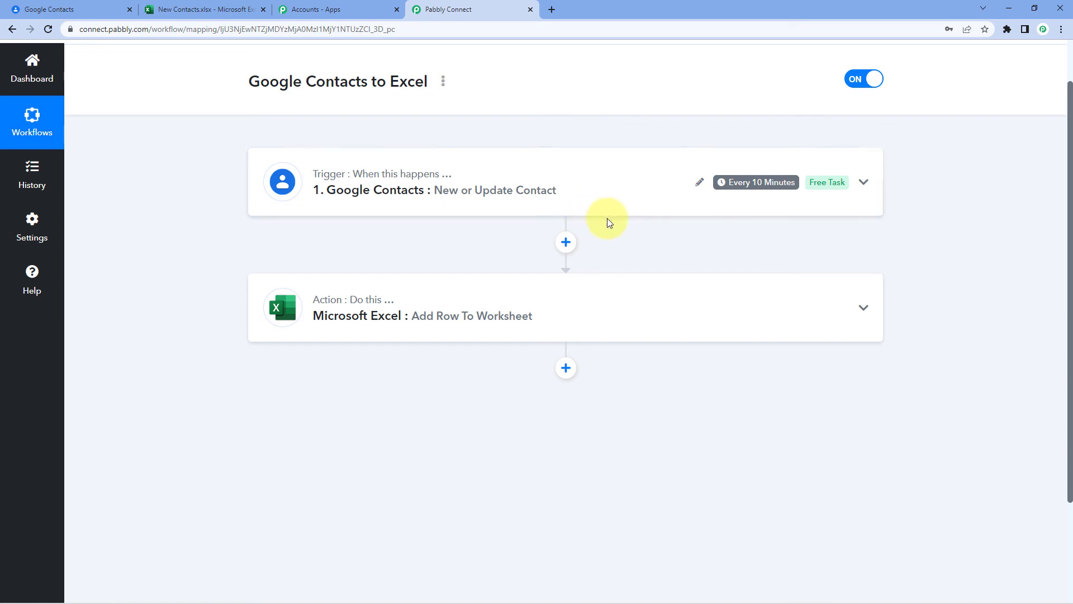
pyautogui.scroll(1, 598, 232)
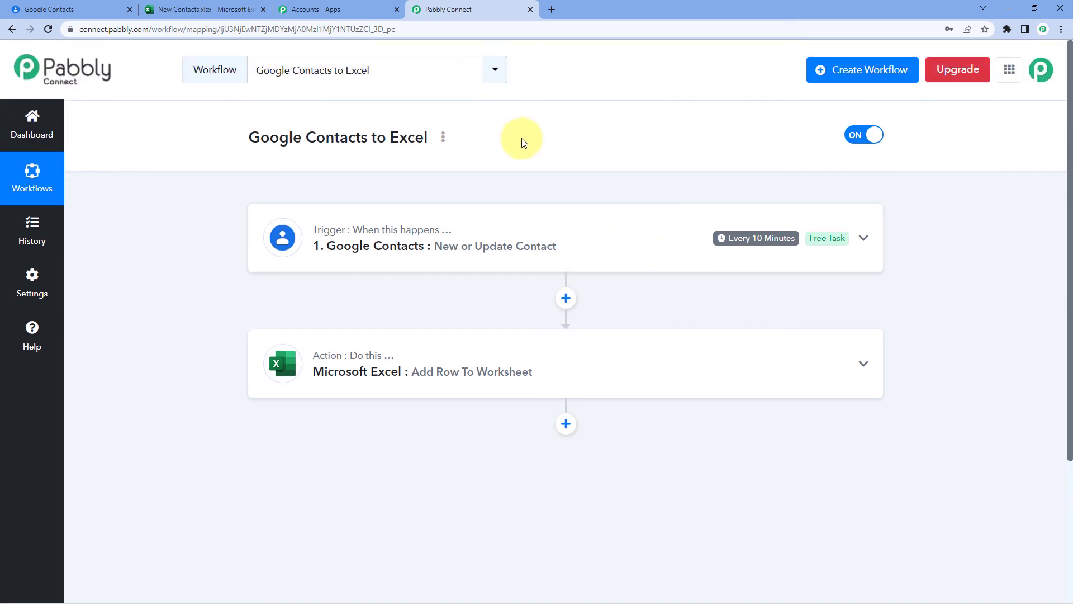